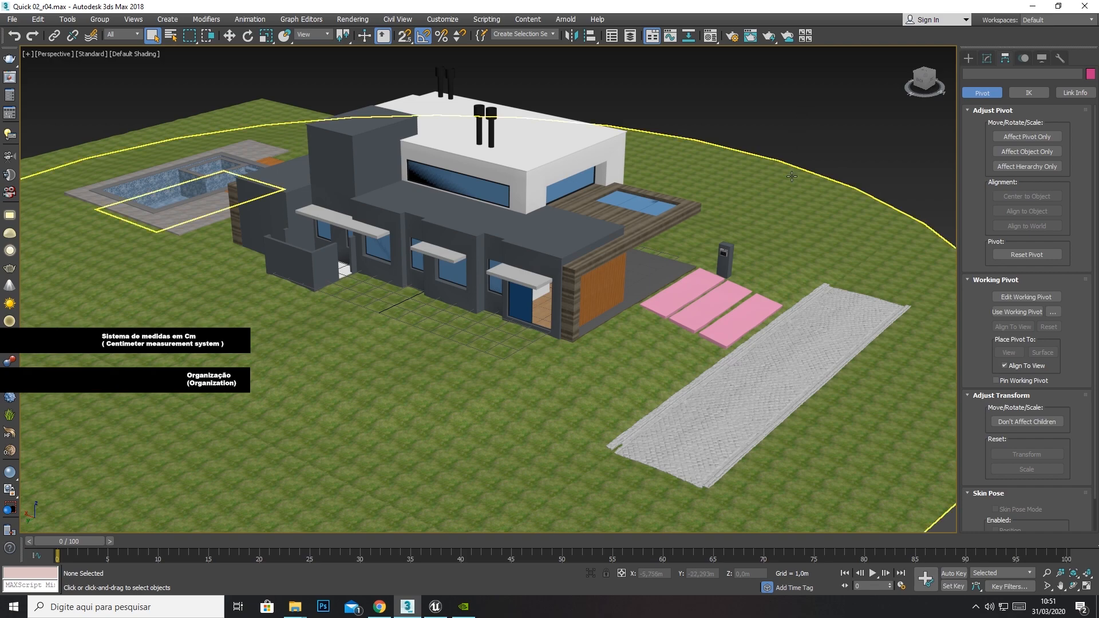
- Open the Scene Explorer to review how the scene objects are organised into layers, and close it with nothing selected
click(67, 19)
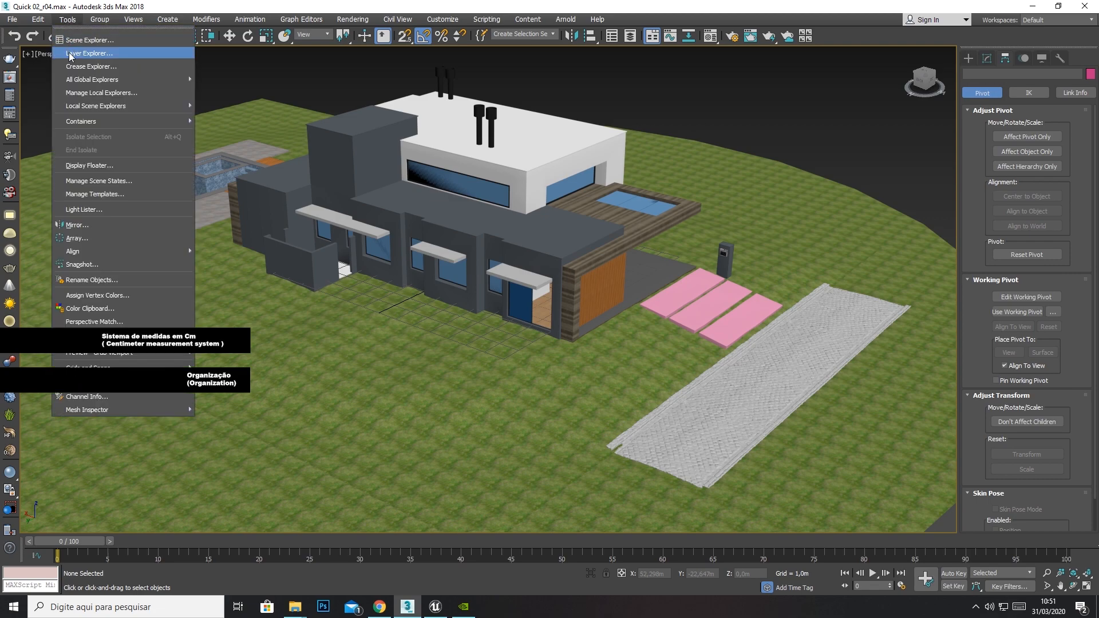
click(72, 40)
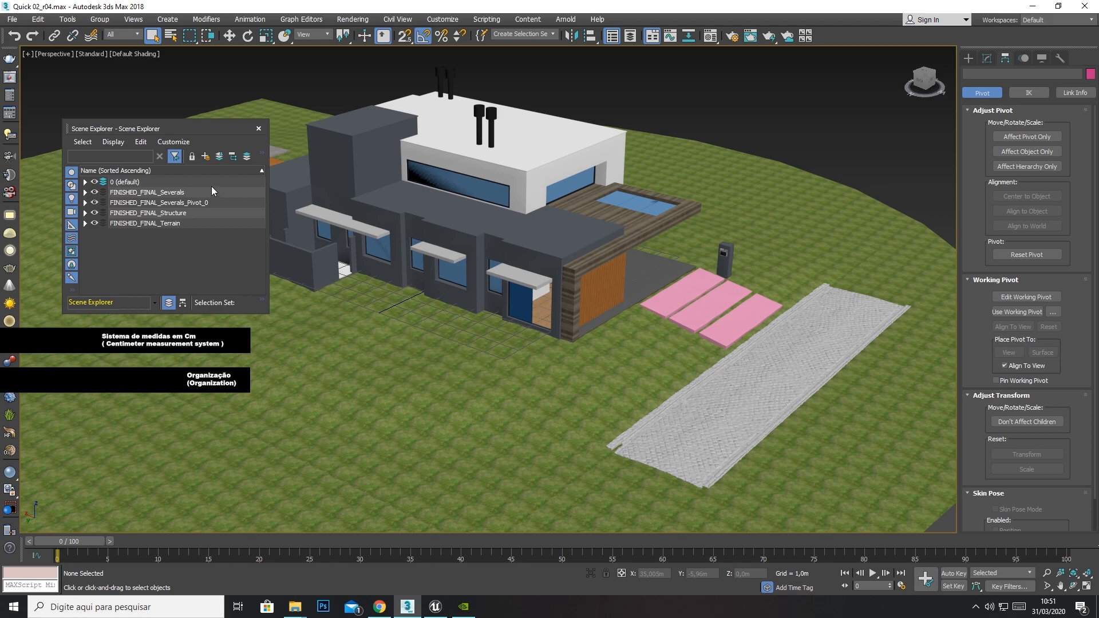
click(634, 233)
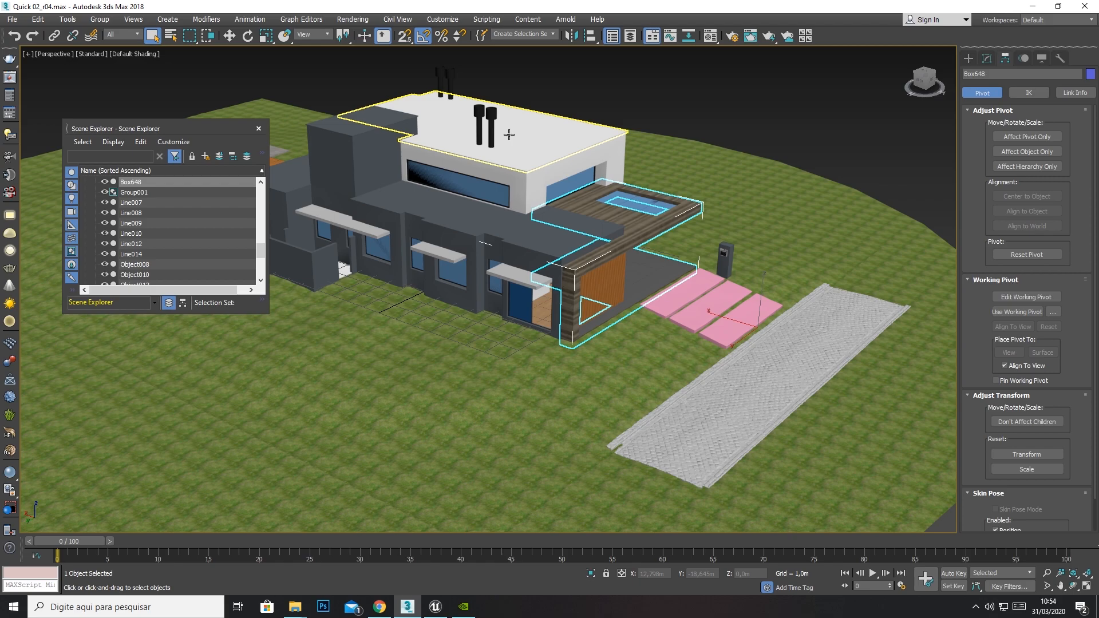
click(258, 128)
click(674, 104)
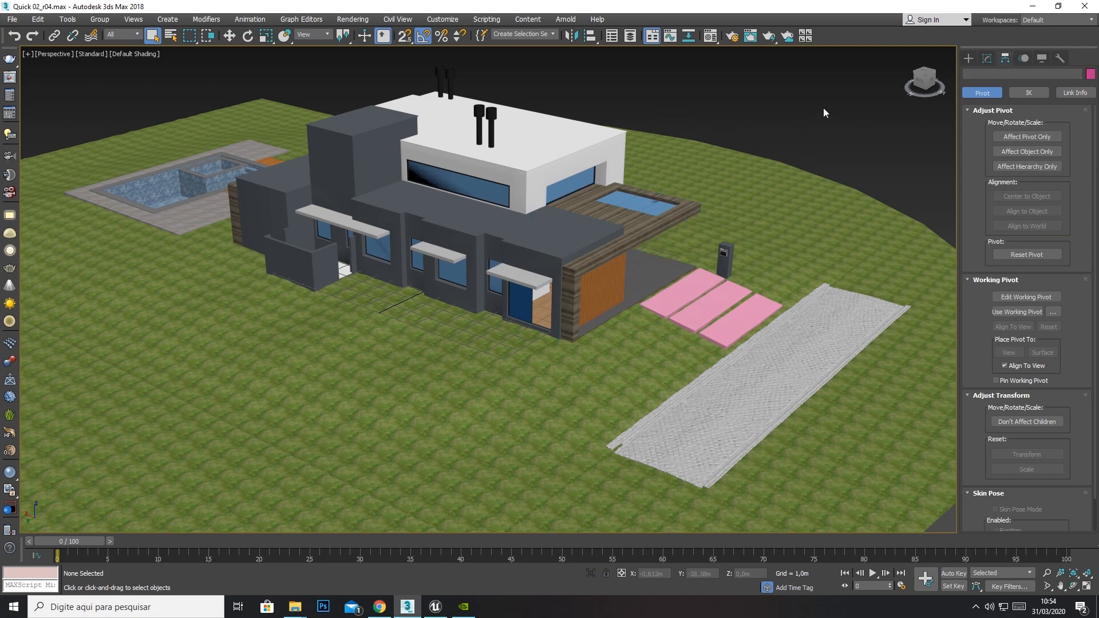
scroll(816, 145, down, 4)
drag(854, 109, 215, 463)
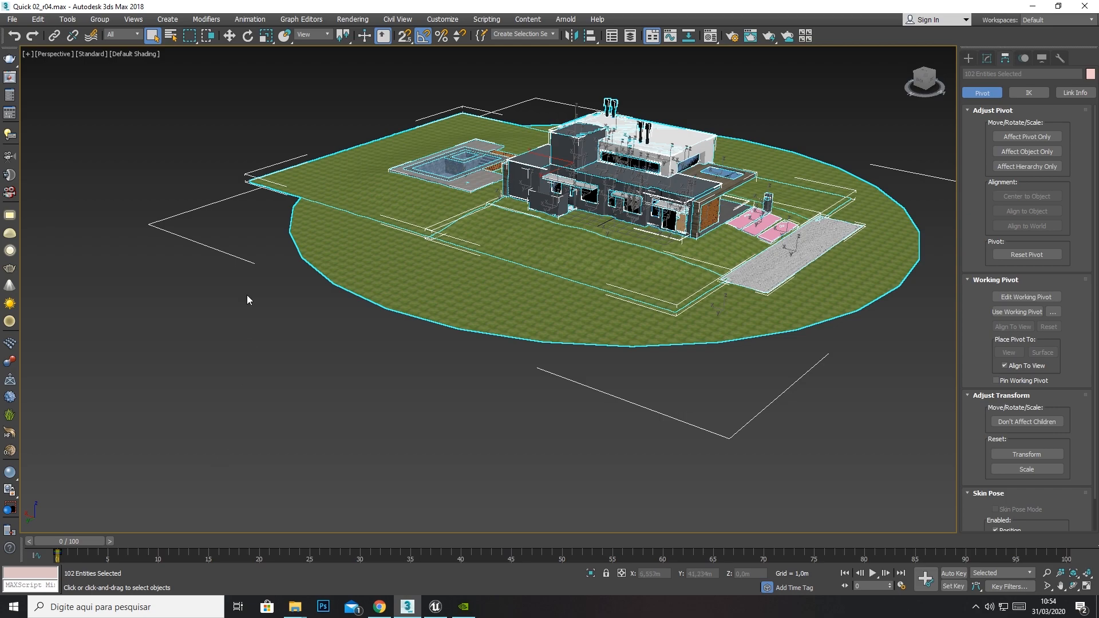
click(11, 19)
mouse_move(43, 190)
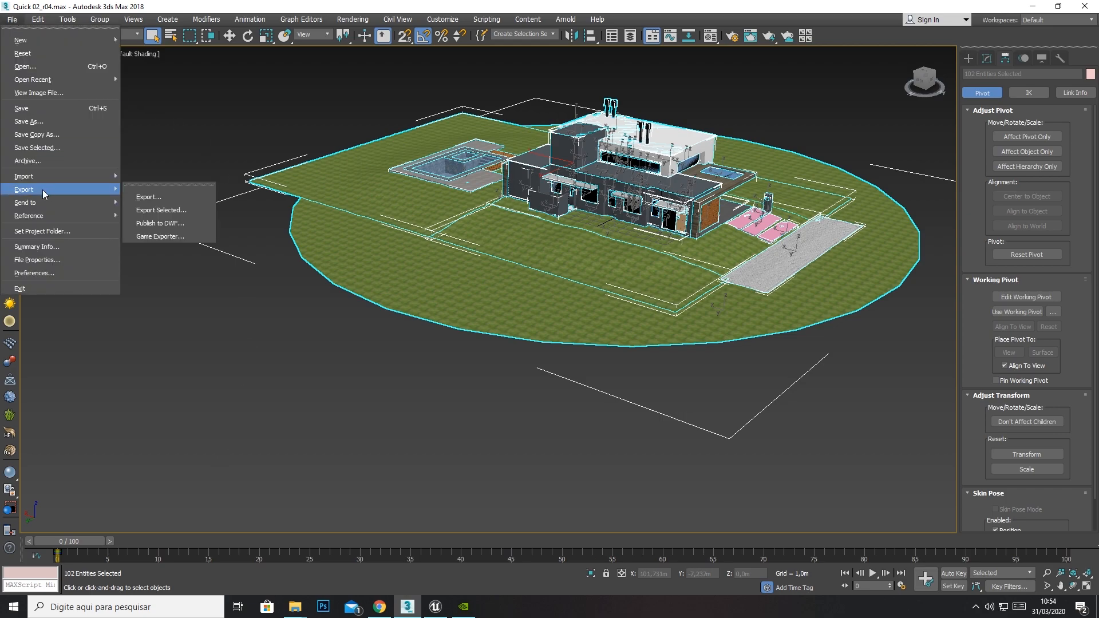
click(164, 212)
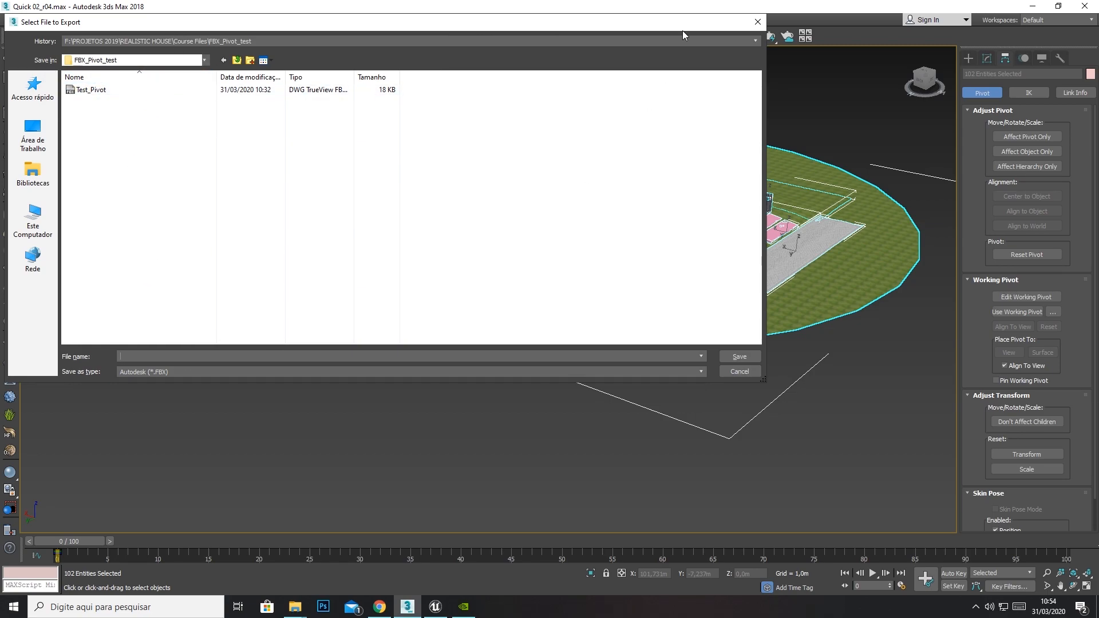
click(758, 21)
click(849, 87)
scroll(774, 121, up, 5)
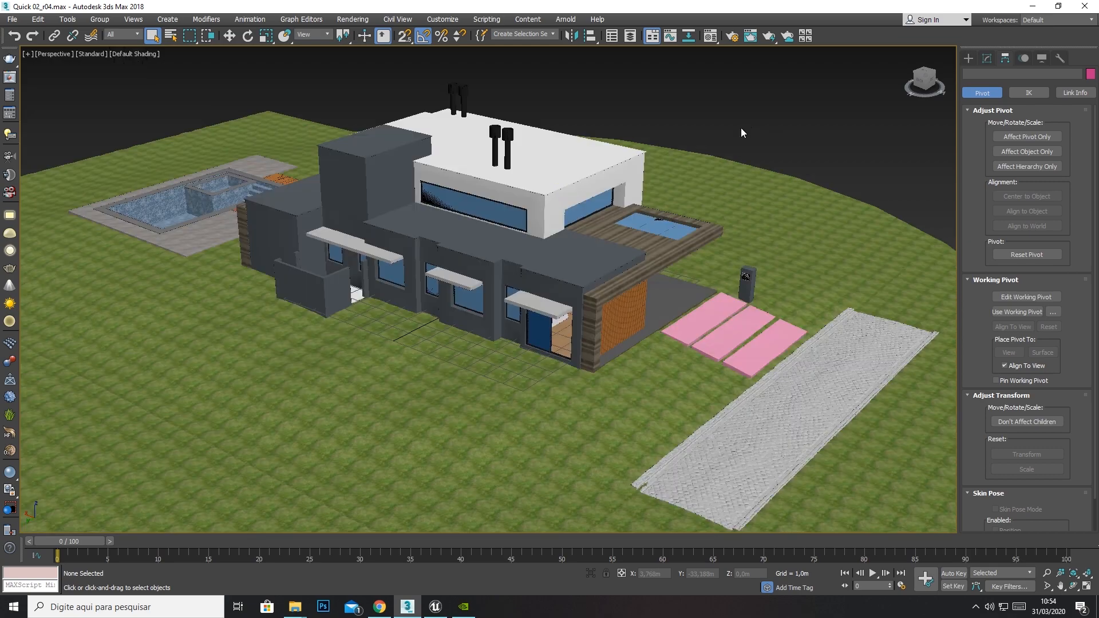
click(562, 166)
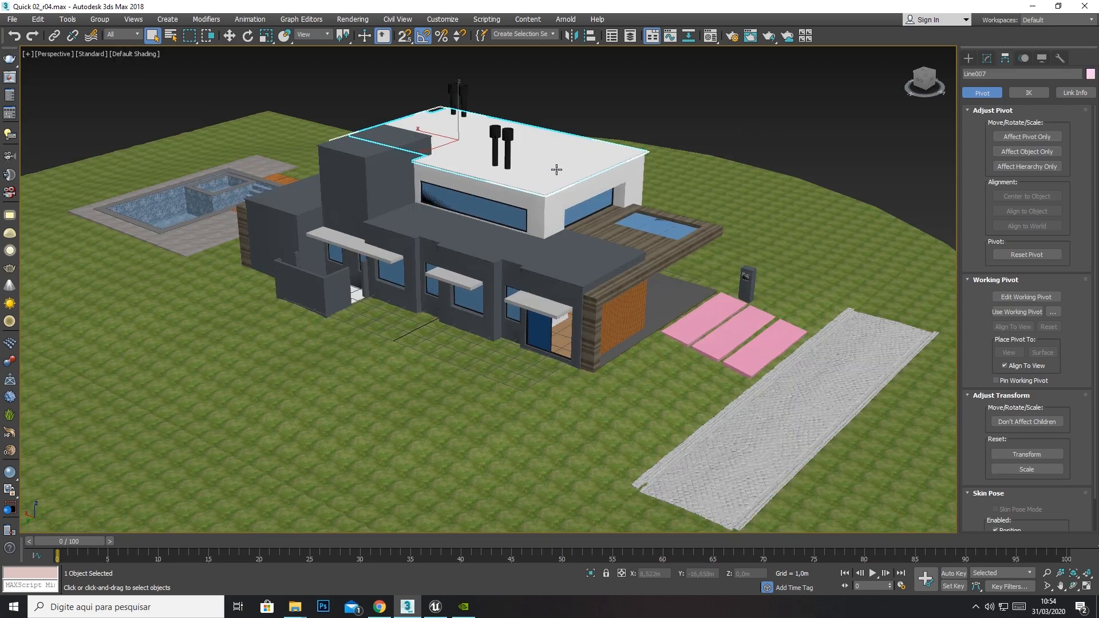
click(12, 19)
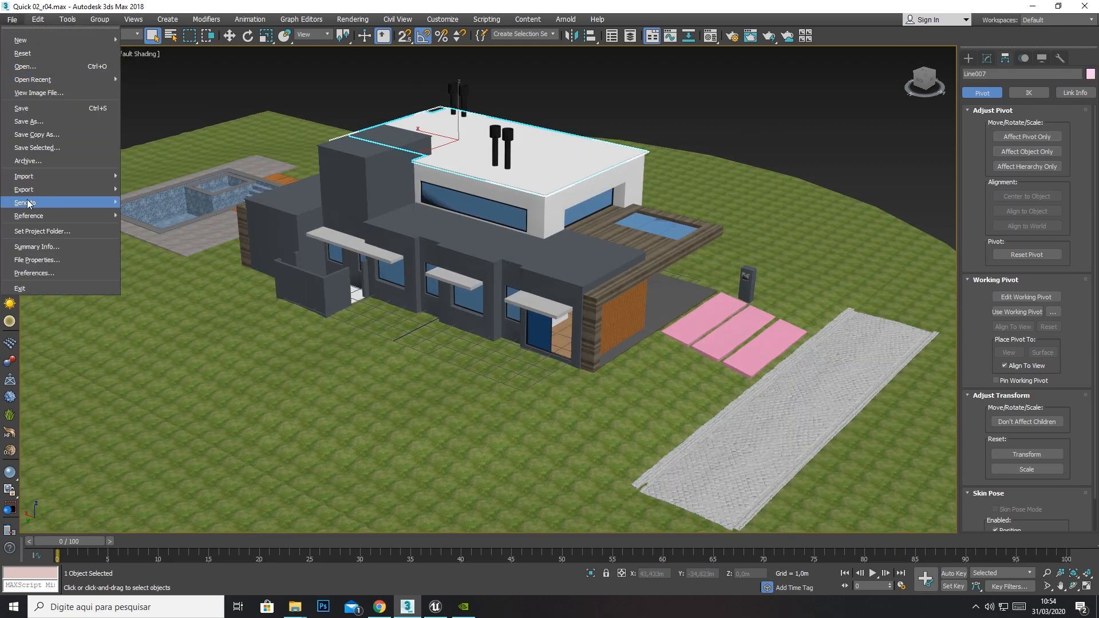
mouse_move(27, 191)
click(152, 209)
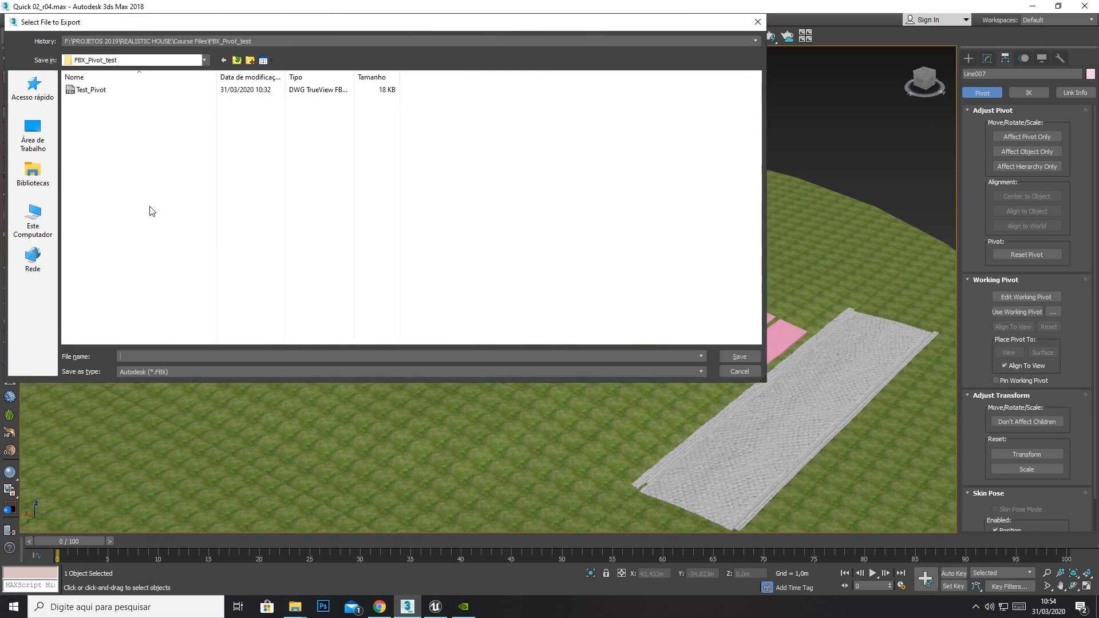
click(759, 22)
click(791, 111)
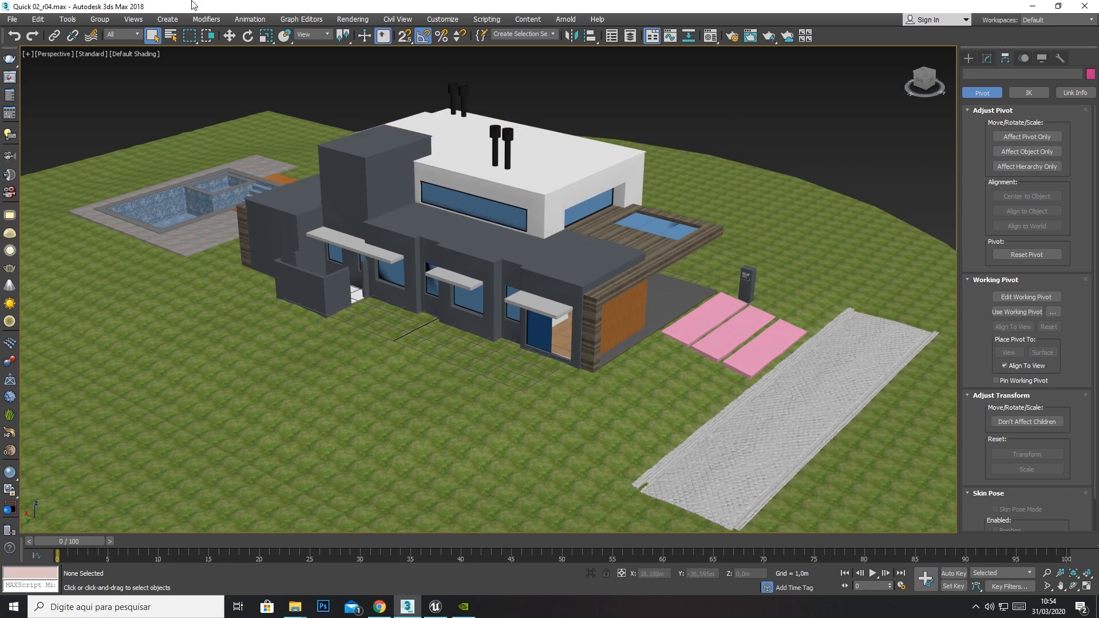
- Reopen the layer list and hide the FINISHED_FINAL_Severals, FINISHED_FINAL_Severals_Pivot_0 and FINISHED_FINAL_Terrain layers
click(38, 21)
mouse_move(67, 20)
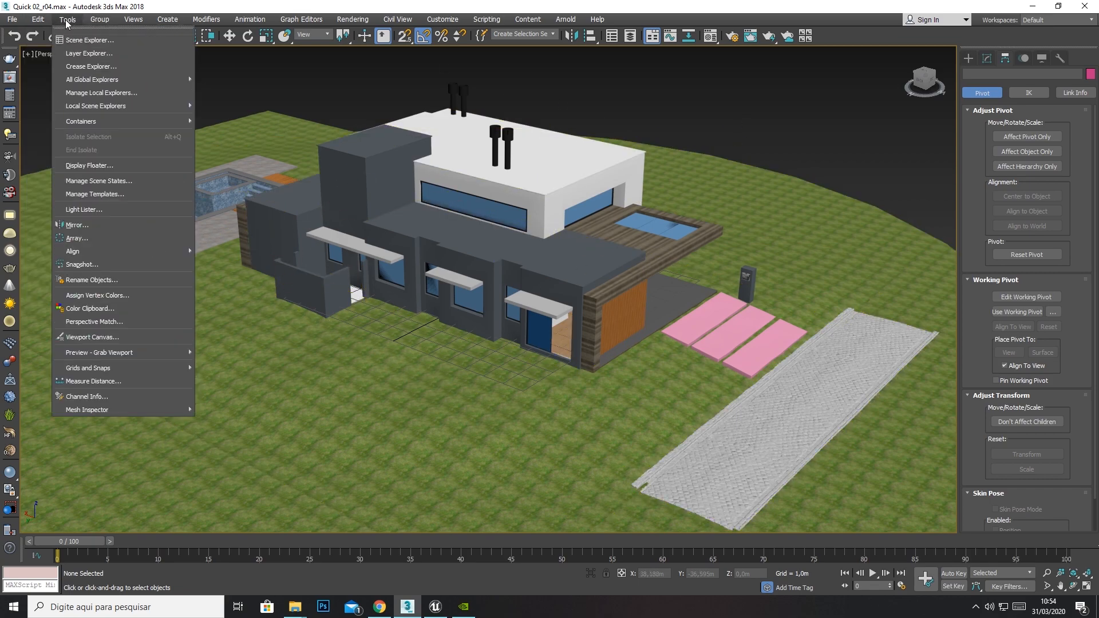
click(80, 57)
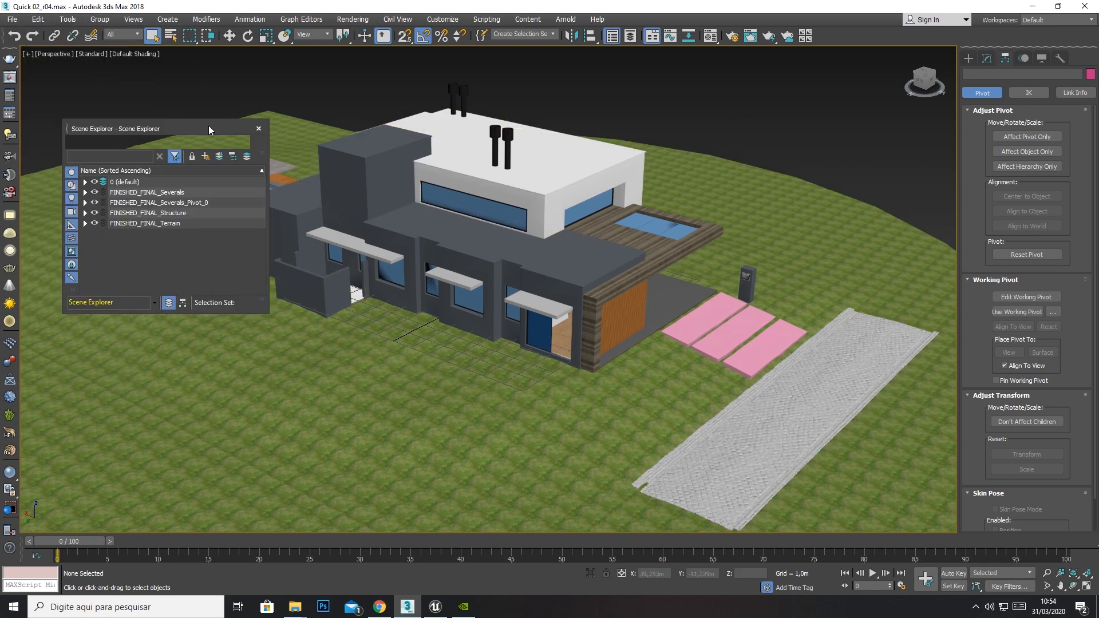
click(94, 192)
click(95, 202)
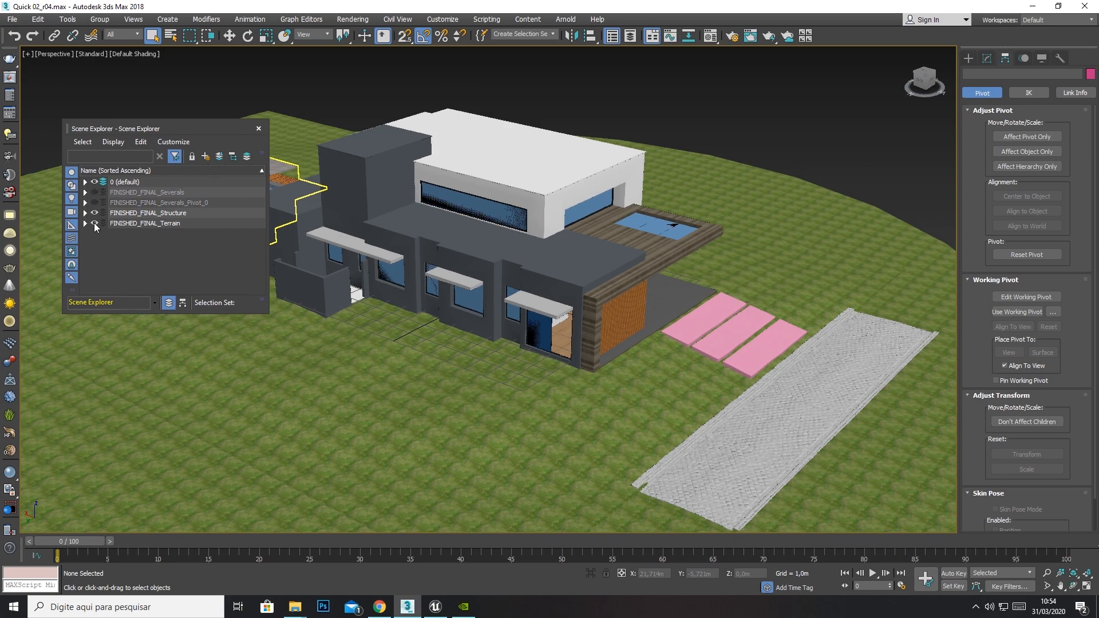
click(94, 224)
- Select all visible house structure objects and start an Export Selected operation for them
middle_drag(827, 169, 900, 215)
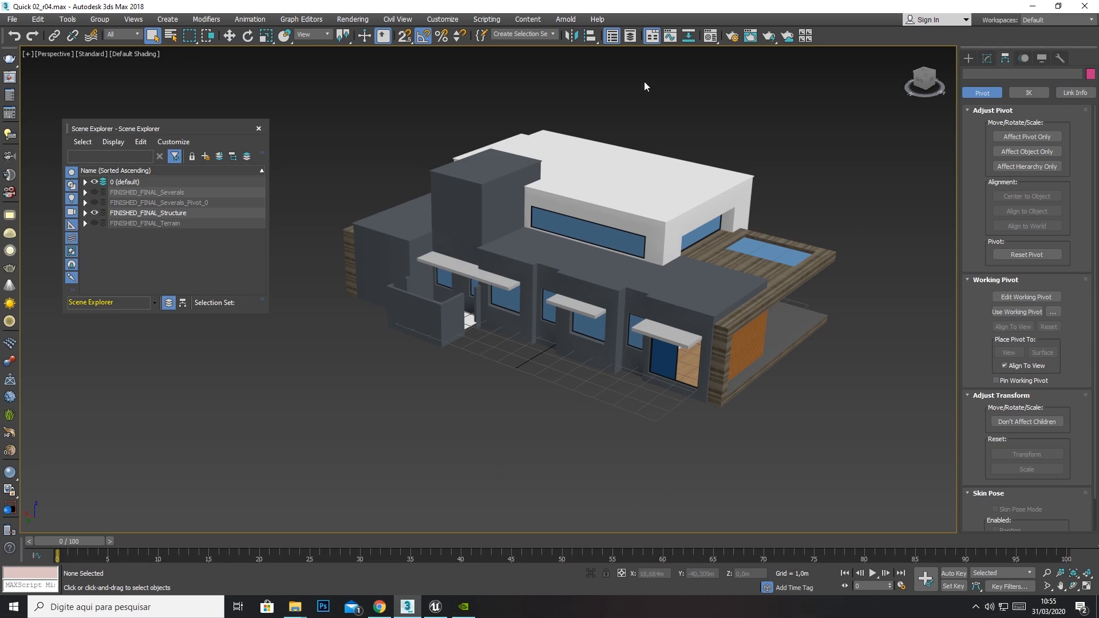
key(ctrl+a)
drag(875, 86, 291, 532)
click(12, 19)
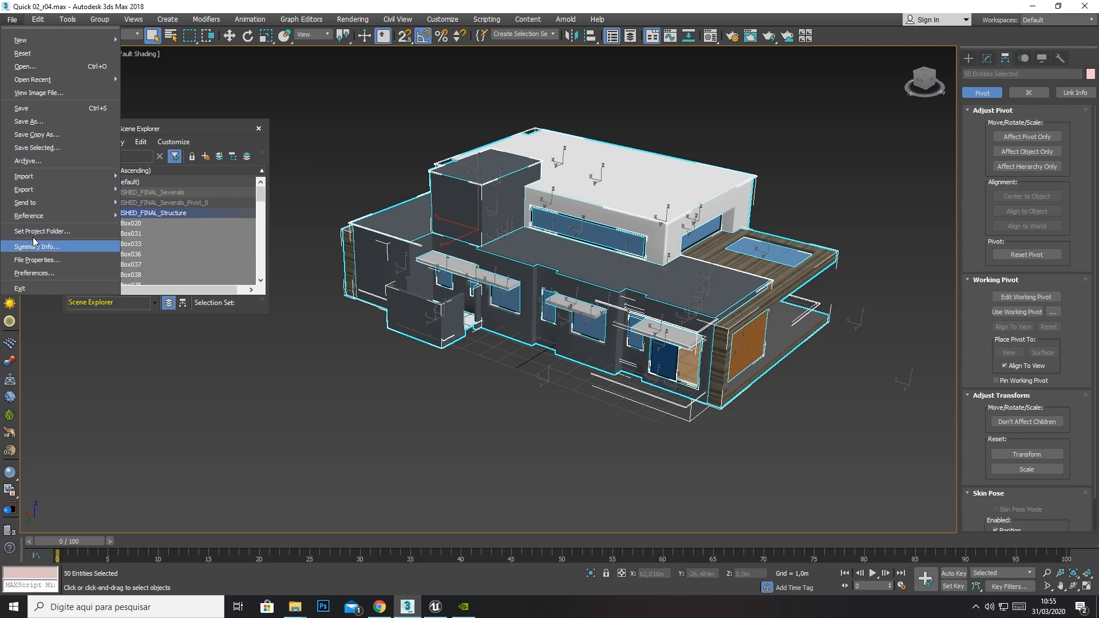
mouse_move(35, 196)
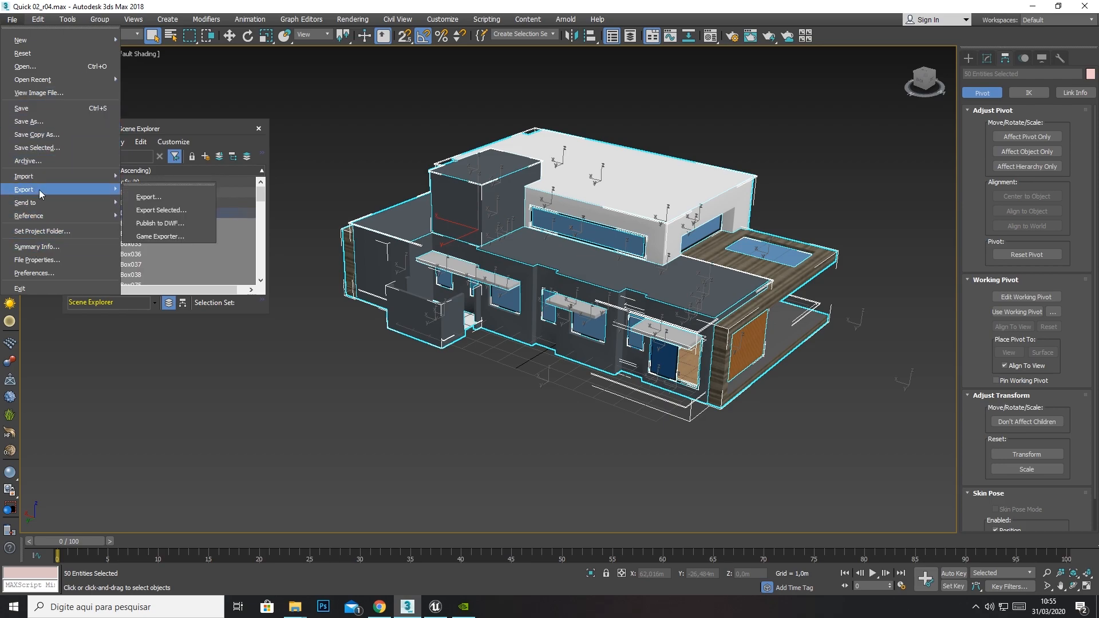
click(172, 205)
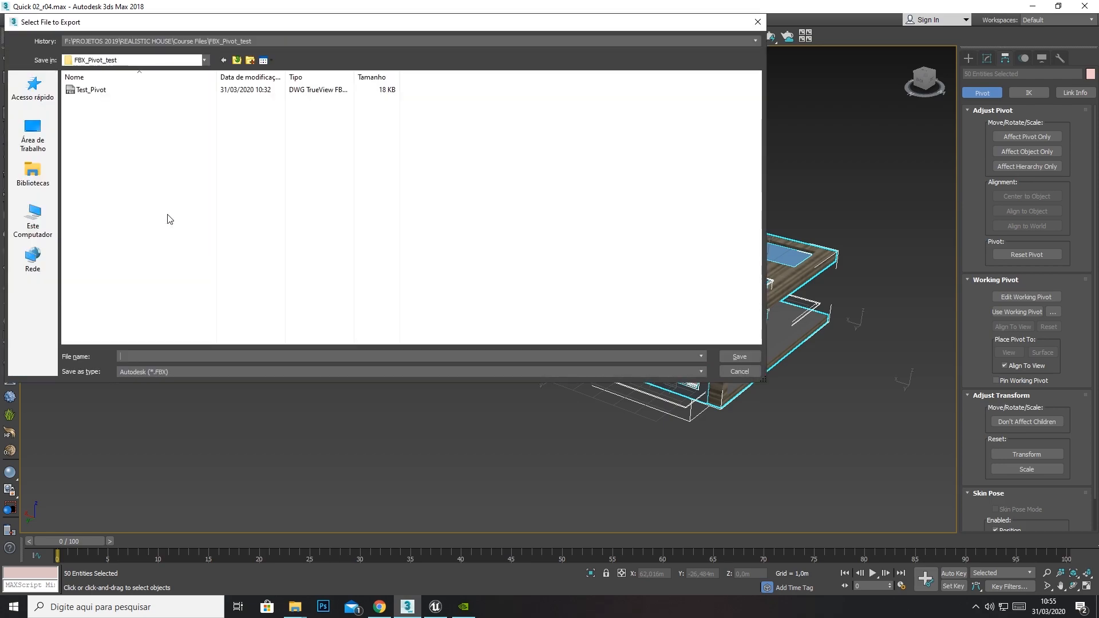
- Browse to PROJETOS 2019\REALISTIC HOUSE\Course Files on drive F:, create a folder named FBX there and open it
click(205, 61)
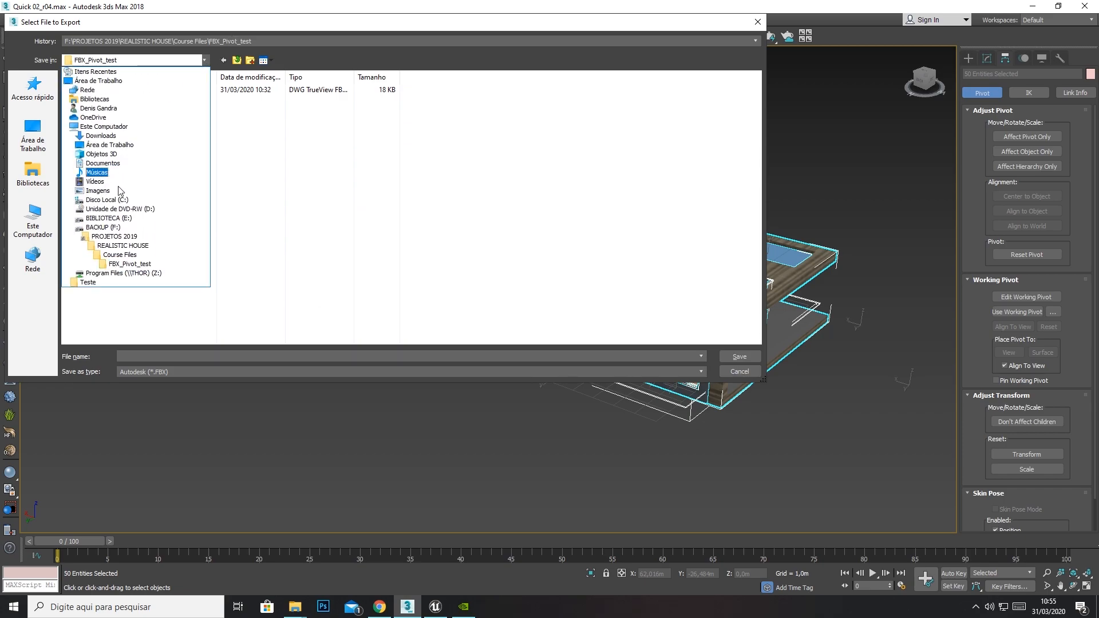
click(103, 228)
double_click(109, 90)
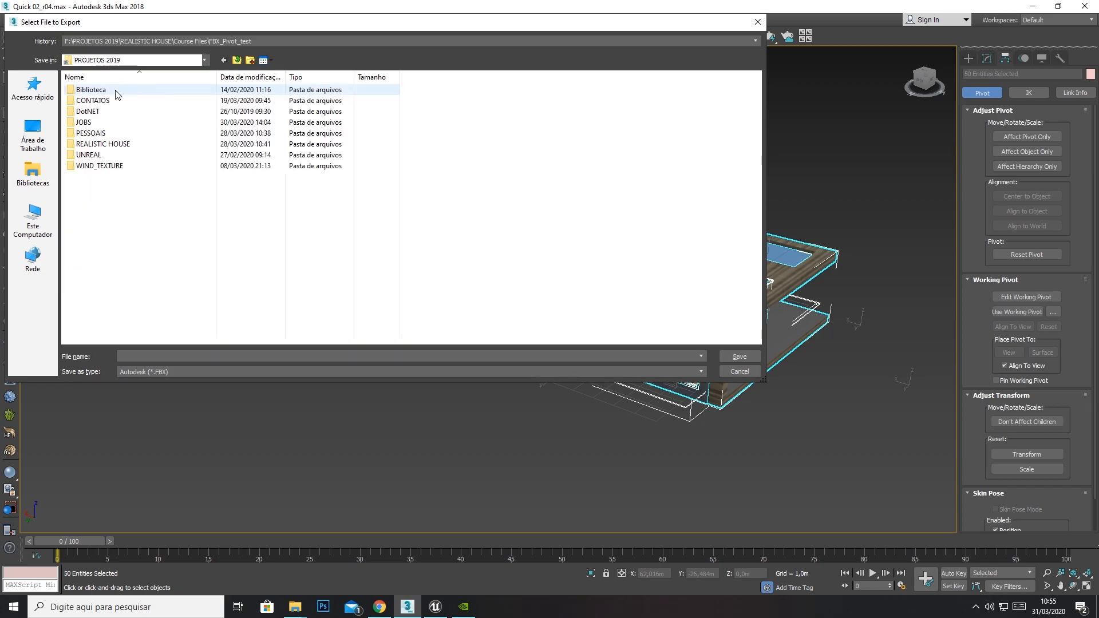
double_click(97, 143)
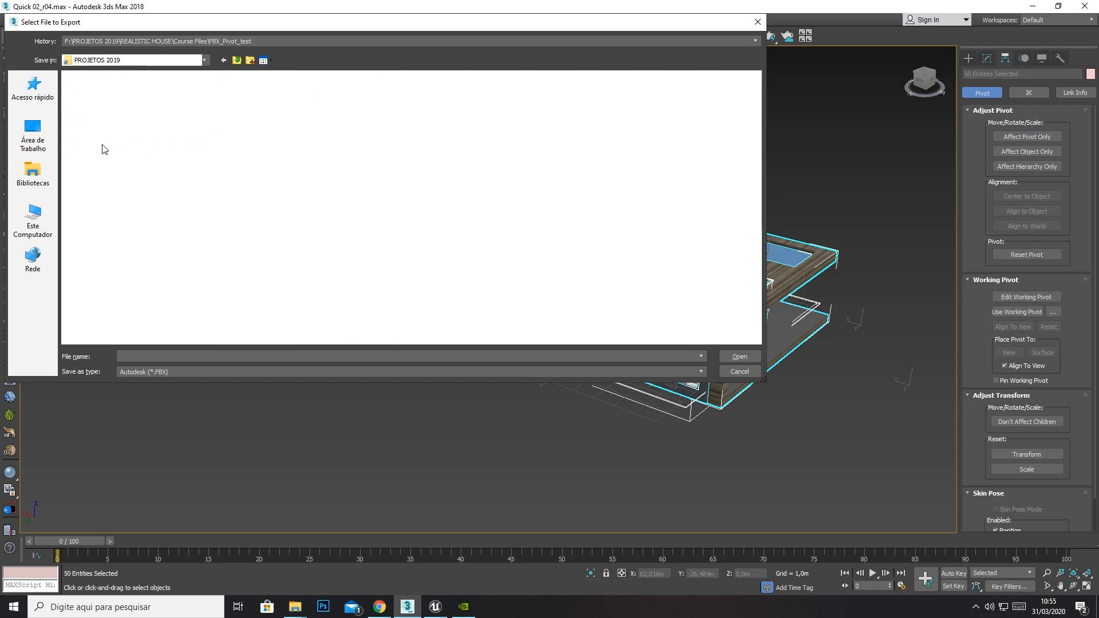
double_click(94, 90)
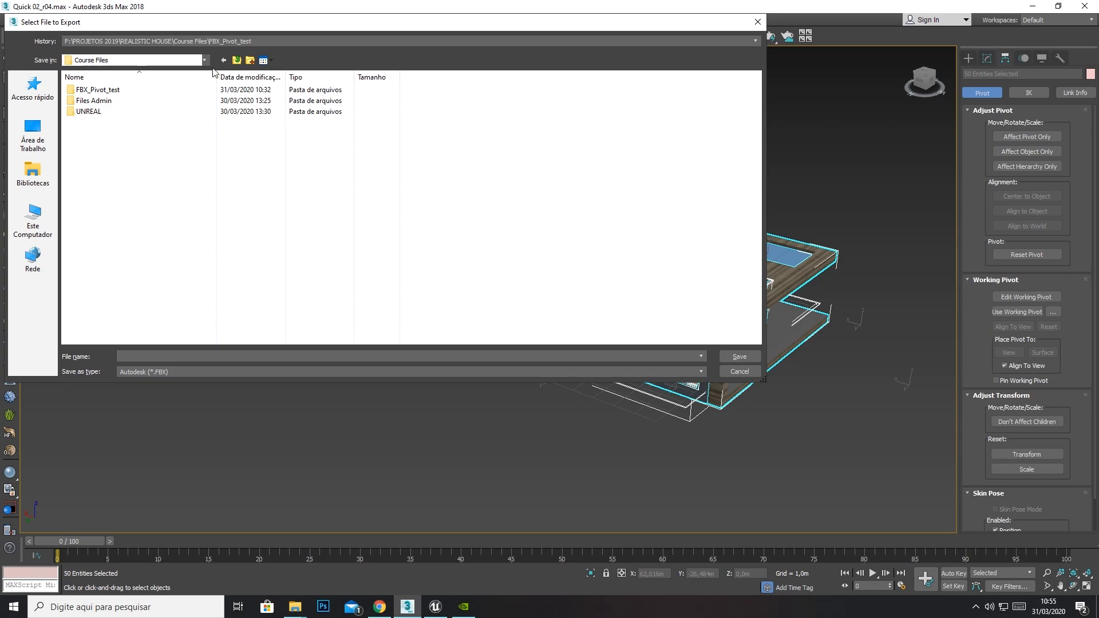
click(250, 61)
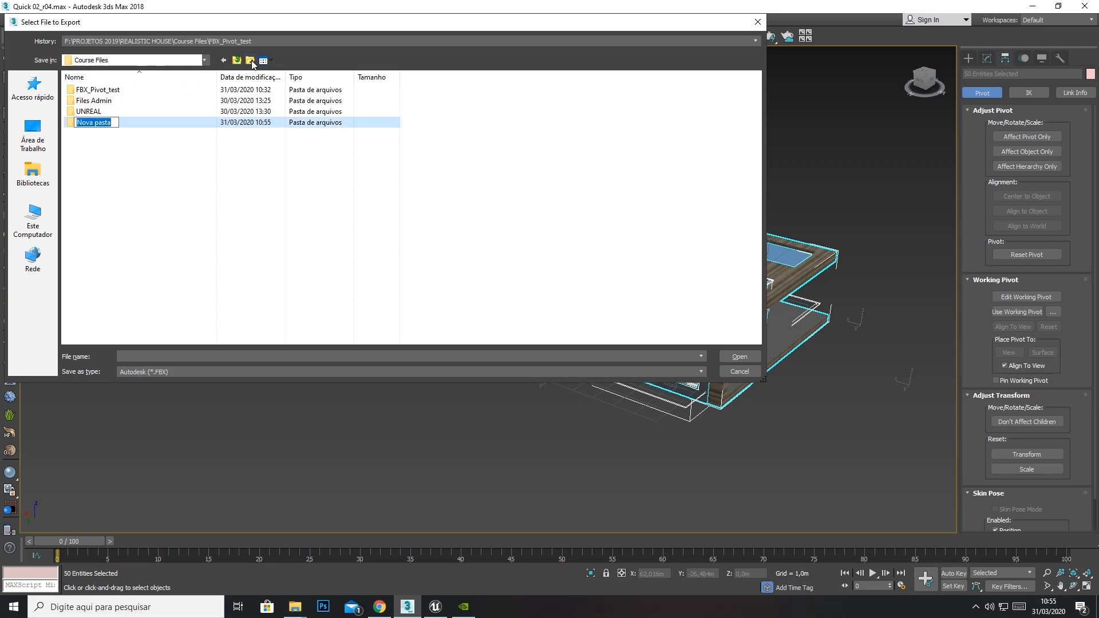
text(FBX)
key(Return)
double_click(87, 122)
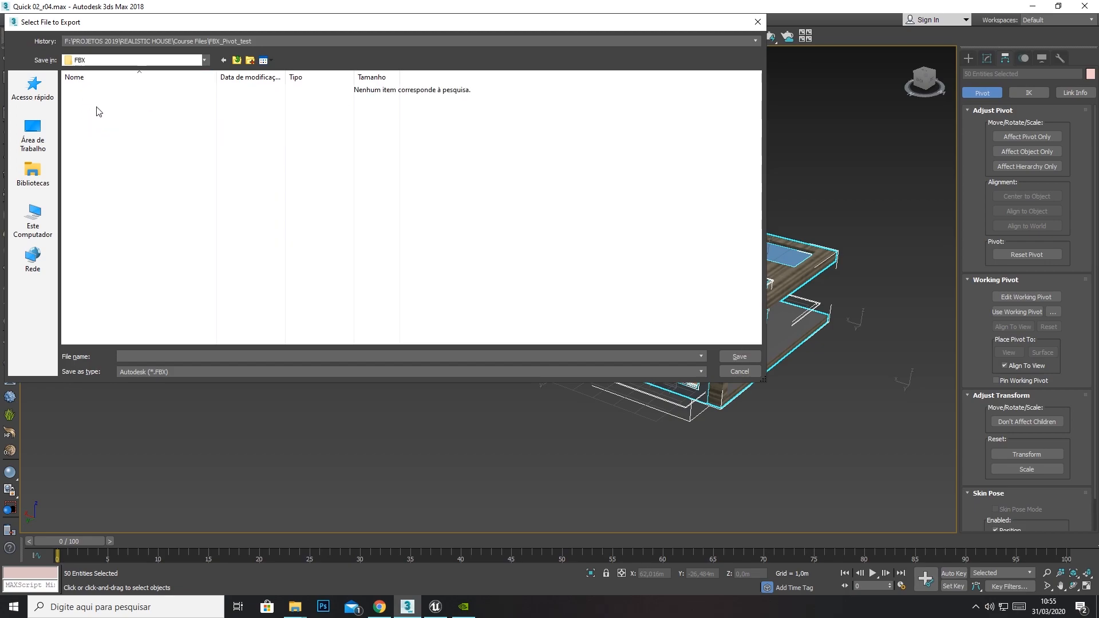
- Create a subfolder named Structure inside the FBX folder and open it as the export destination
click(253, 61)
text(Stru)
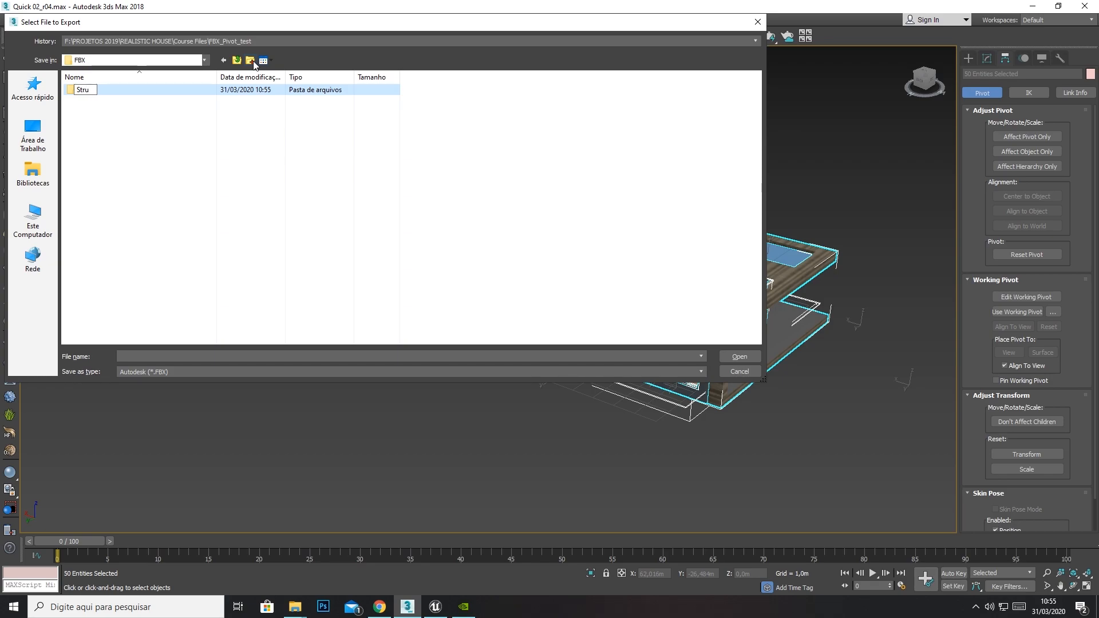
text(cture)
key(Return)
key(Return)
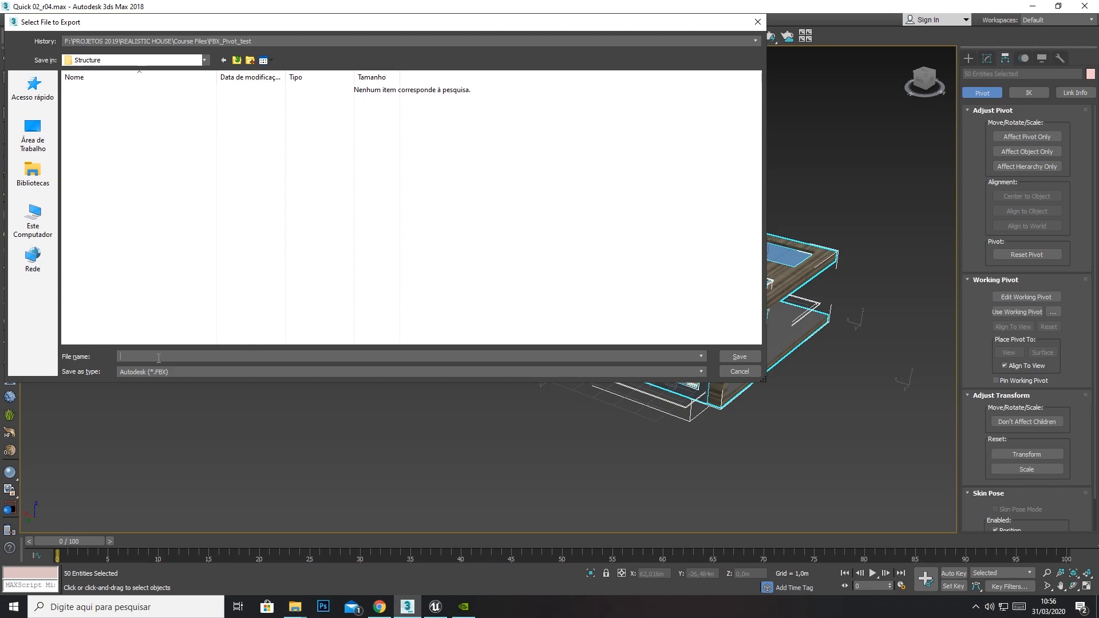
- Name the structure's export file, save it as Autodesk FBX and accept the current FBX export options
text(Static <es)
key(BackSpace)
key(BackSpace)
text(Mesh)
key(BackSpace)
key(BackSpace)
key(BackSpace)
key(BackSpace)
text(M)
text(tructur)
click(740, 357)
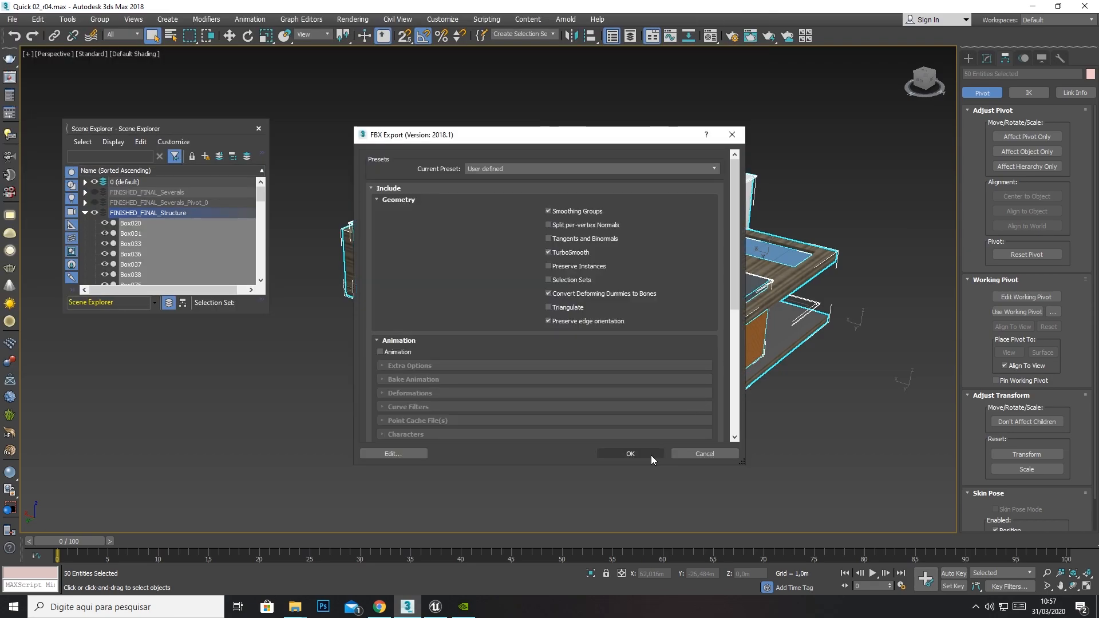
click(651, 455)
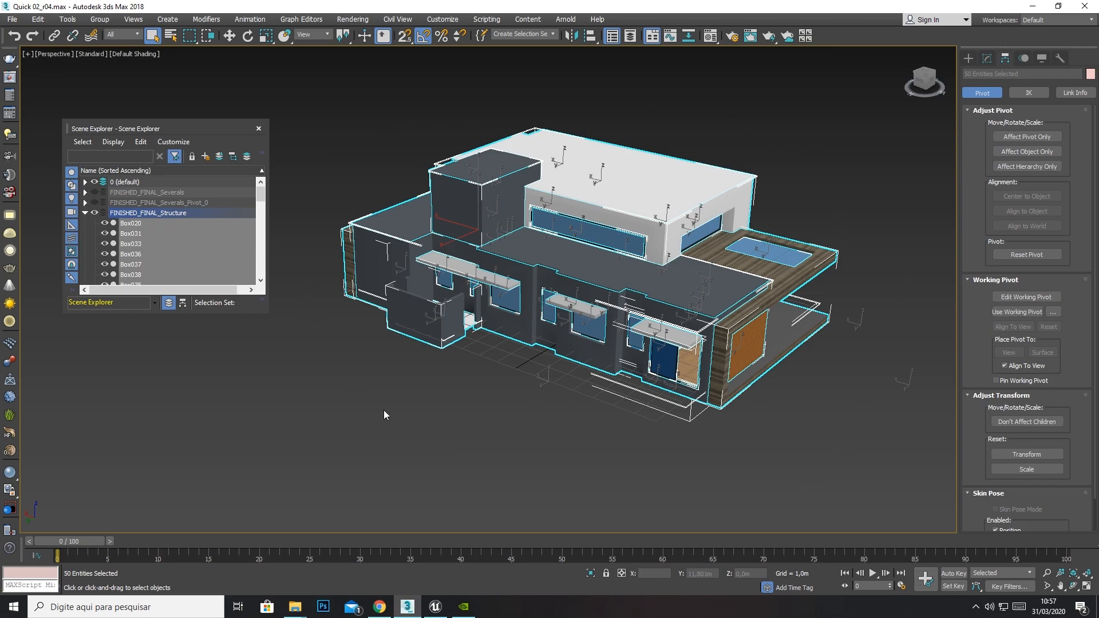
- Collapse and hide the FINISHED_FINAL_Structure layer, and show the FINISHED_FINAL_Terrain layer
click(87, 214)
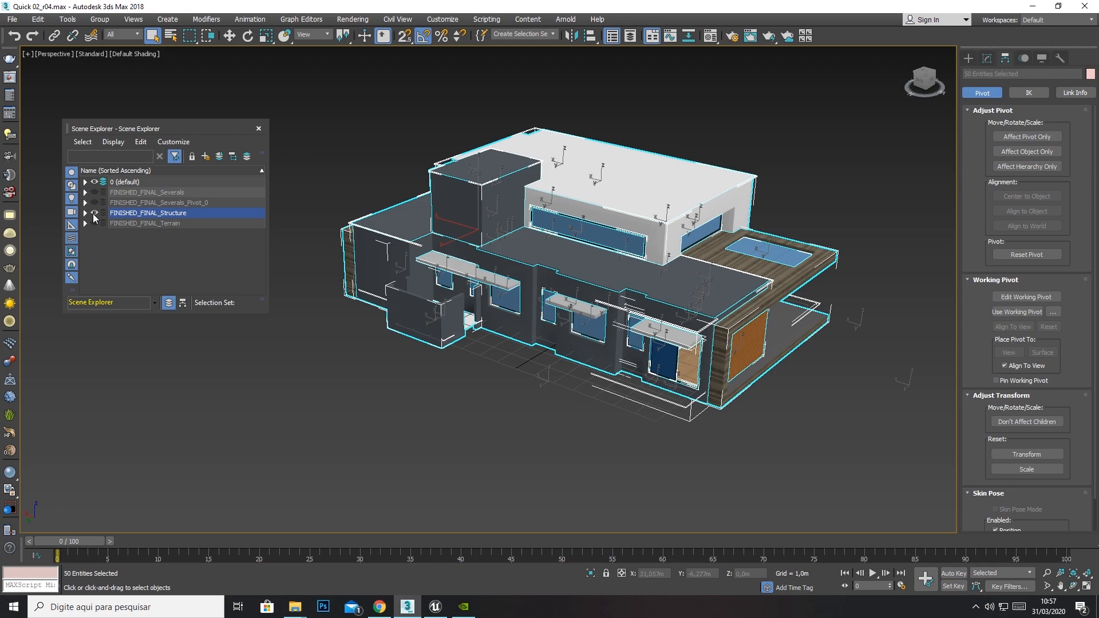
click(94, 212)
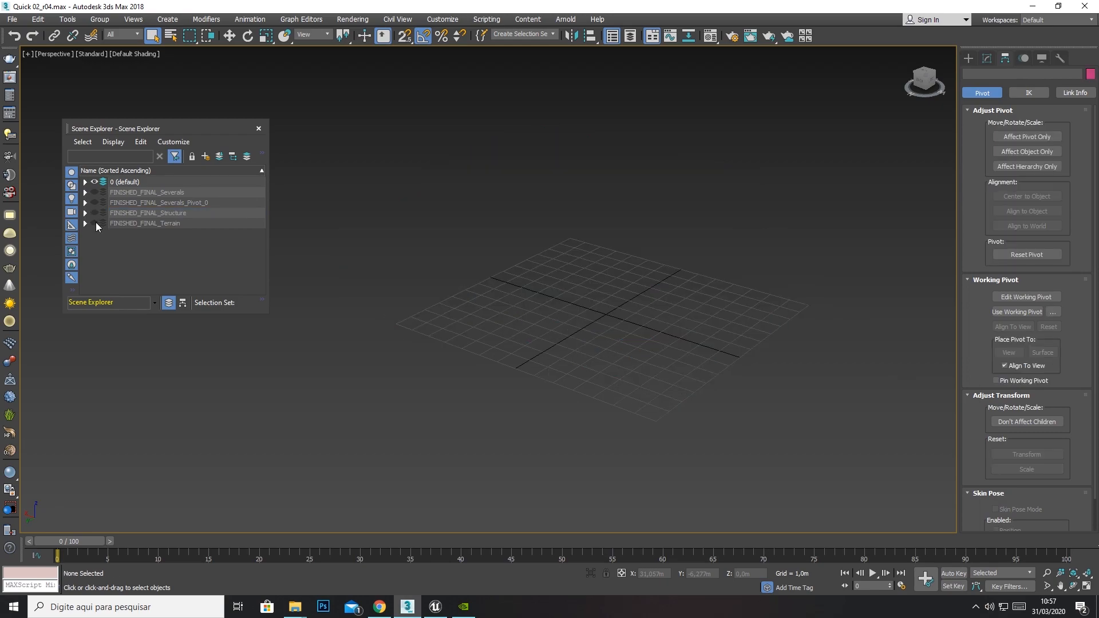
click(94, 223)
- Select all the objects of the visible terrain layer in the perspective view
scroll(435, 240, down, 8)
scroll(623, 220, up, 5)
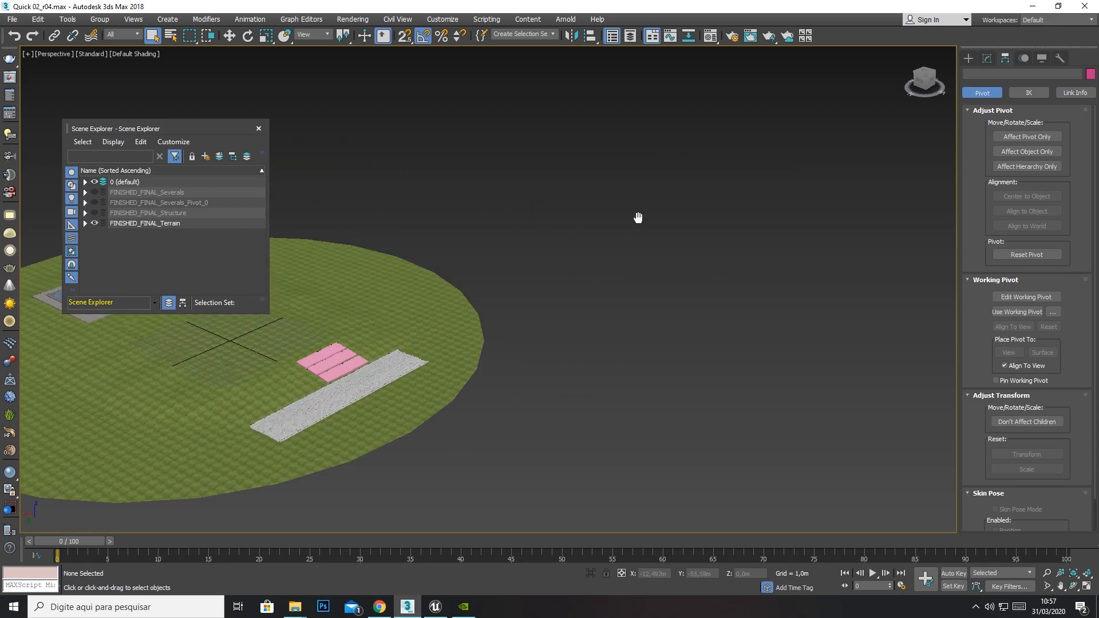
middle_drag(633, 215, 901, 216)
middle_drag(856, 250, 858, 233)
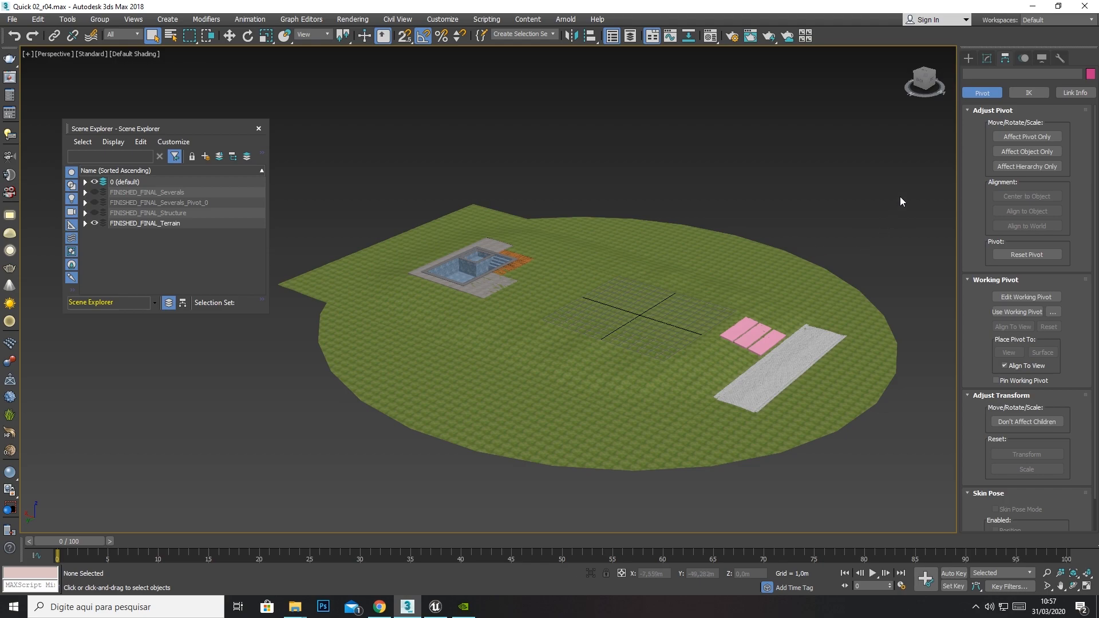
drag(725, 457, 252, 532)
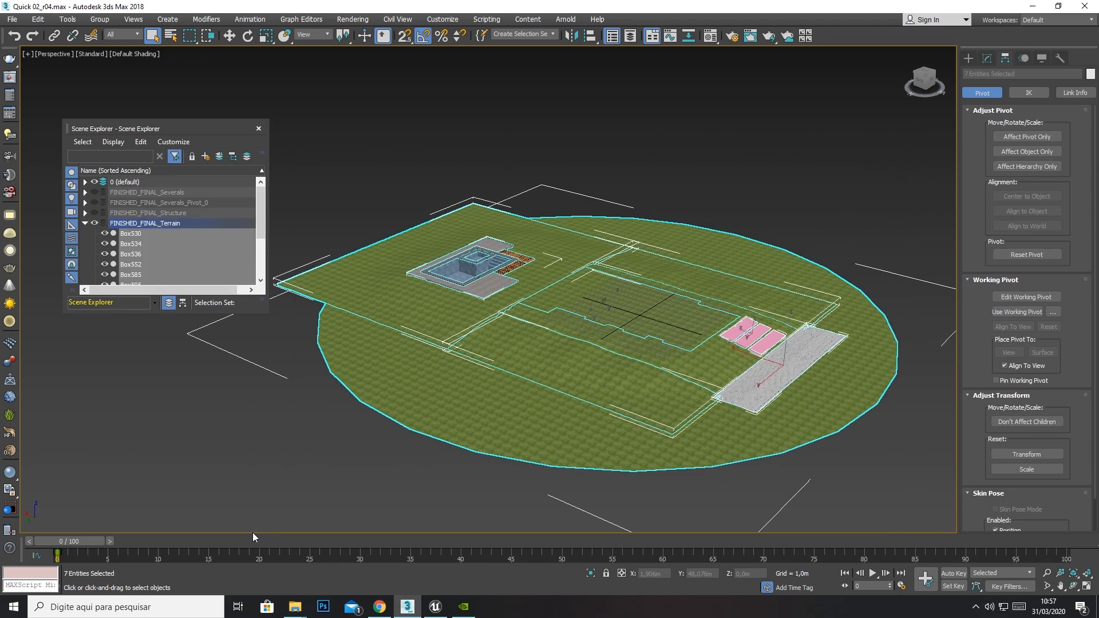
- Start an FBX export of the selected terrain objects, create a Terrain subfolder inside the FBX folder and open it as the destination
click(18, 20)
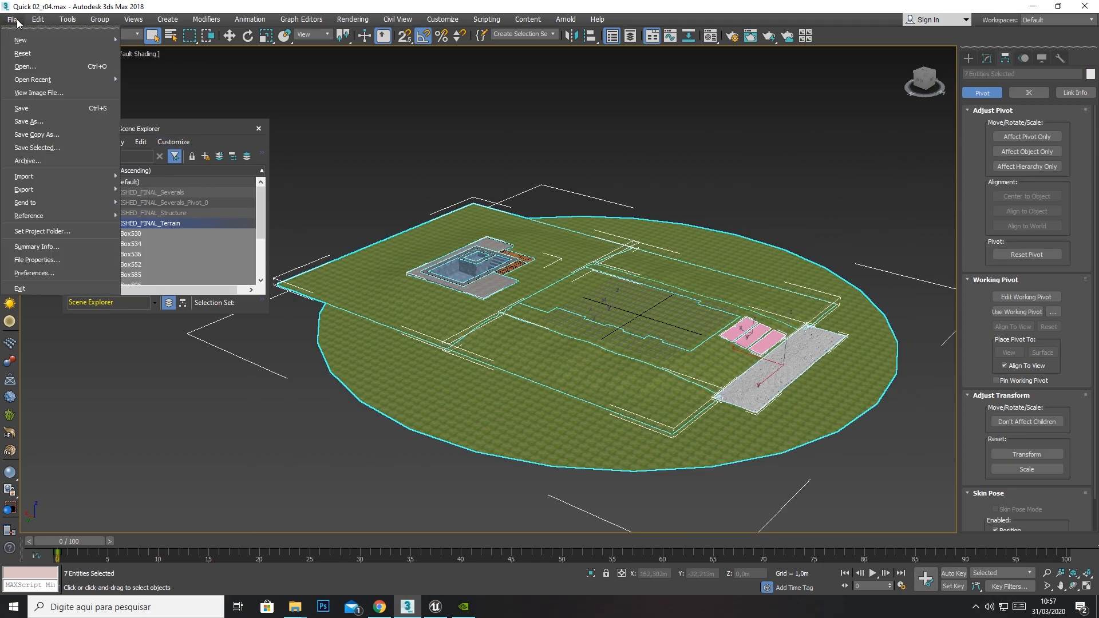
mouse_move(33, 191)
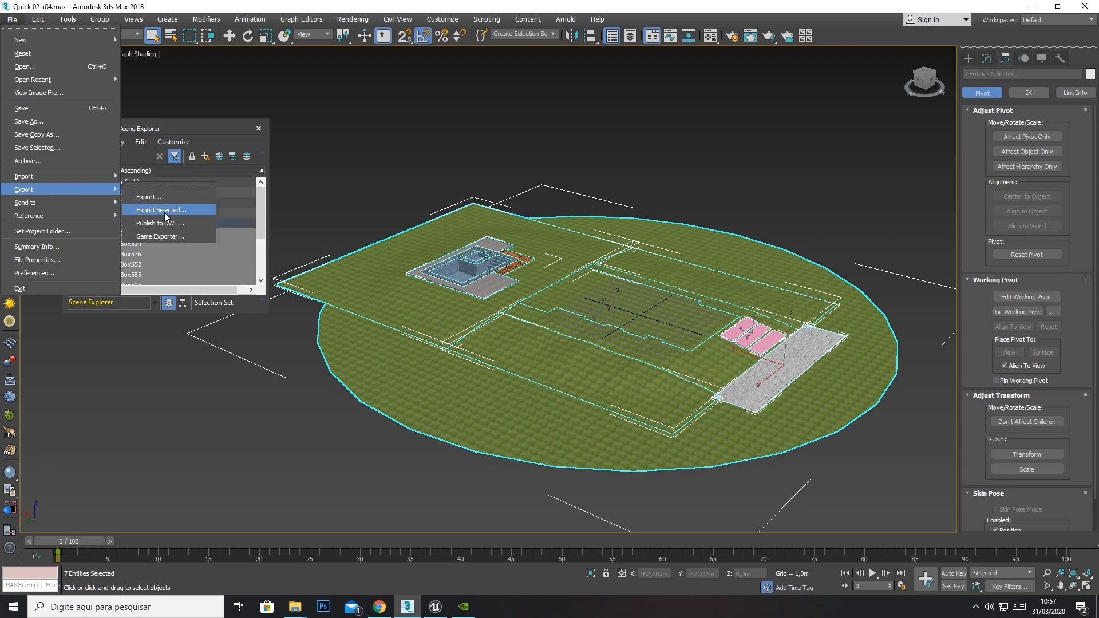
click(165, 213)
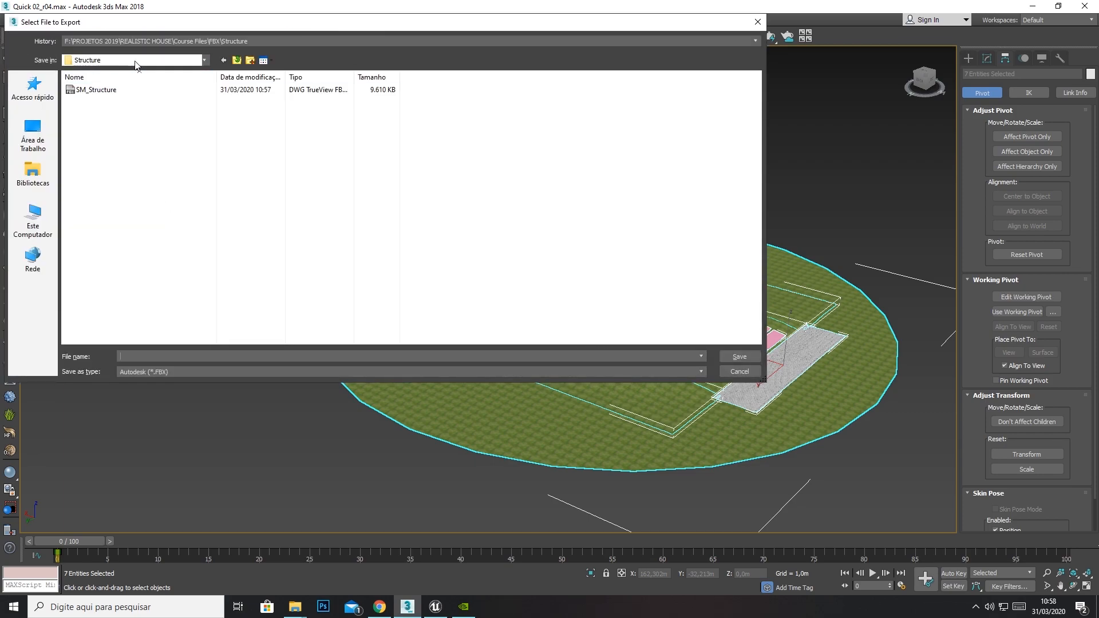
click(236, 60)
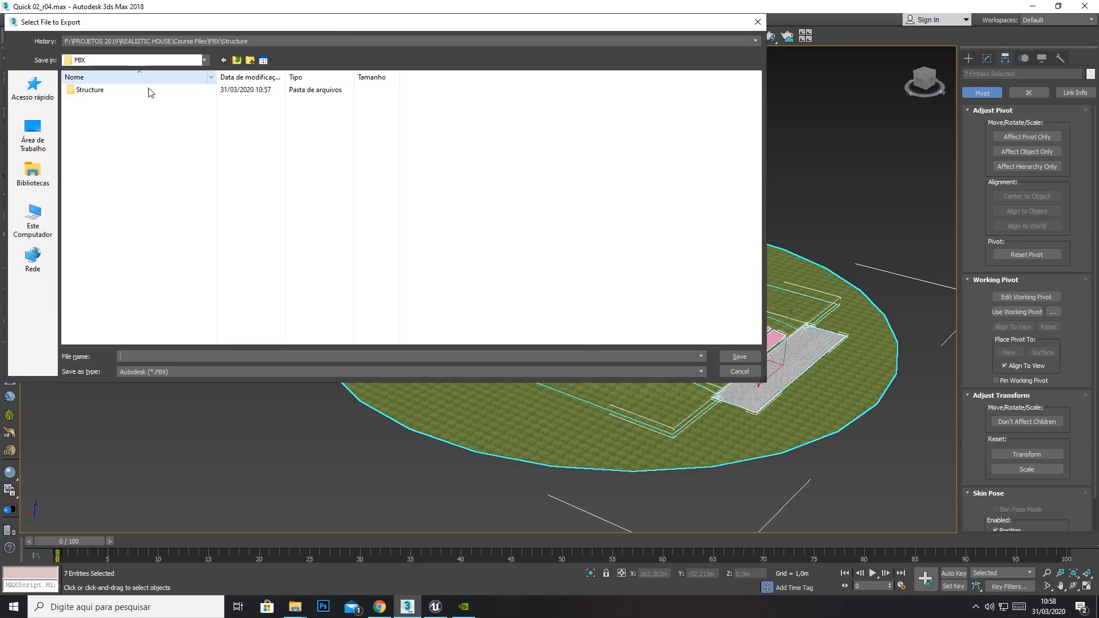
click(253, 62)
text(Terrain)
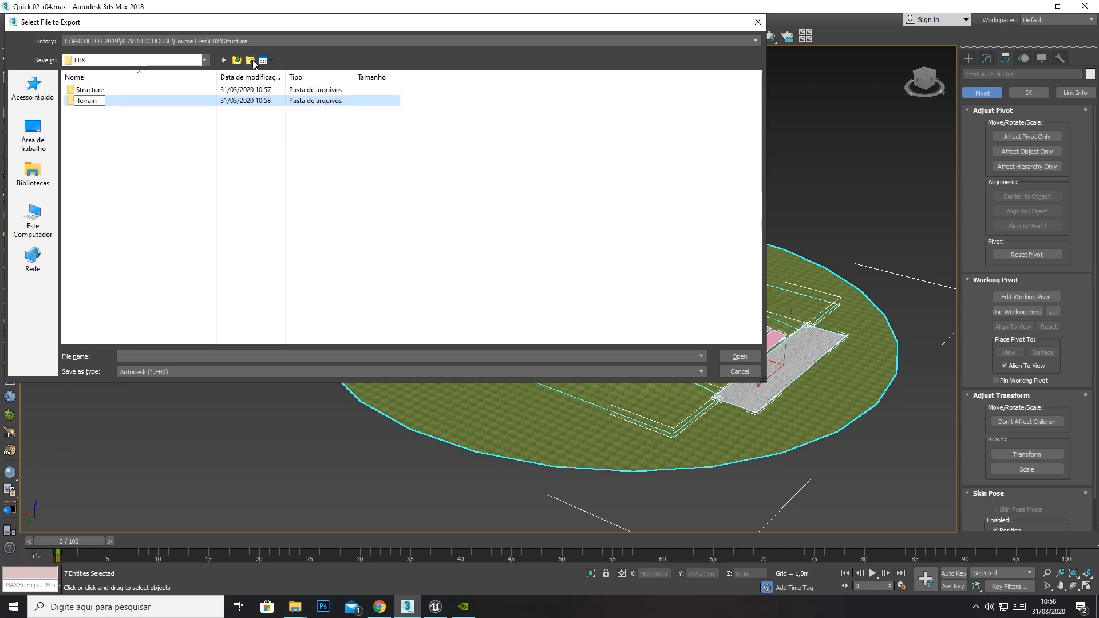
key(Return)
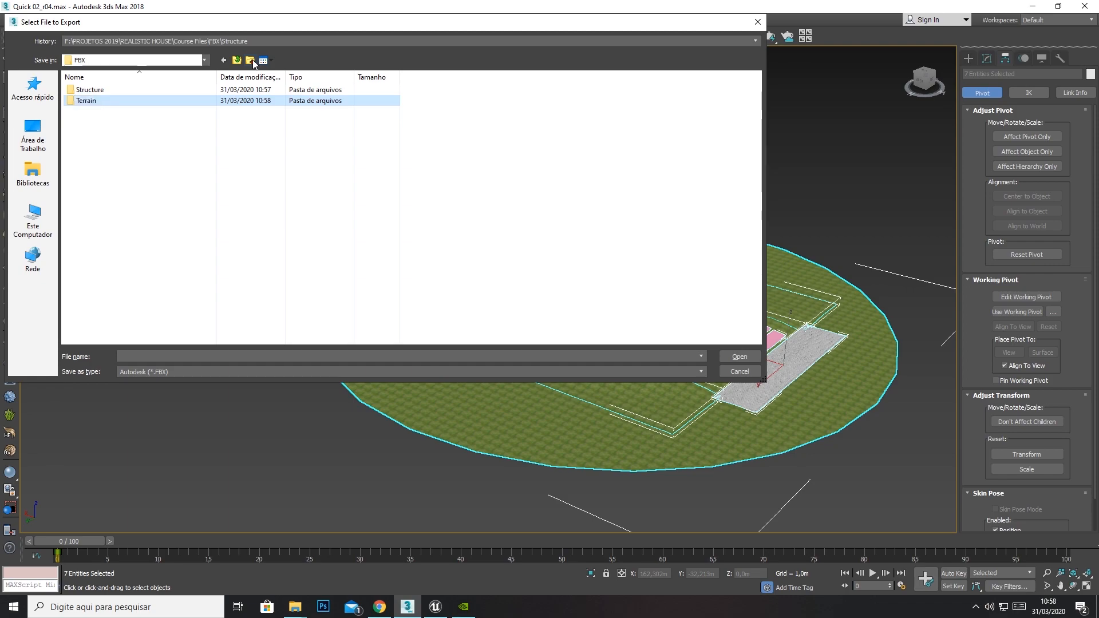
double_click(90, 102)
- Save the terrain export as SM_Terrain in Autodesk FBX format and accept the current FBX export options
click(136, 355)
text(S)
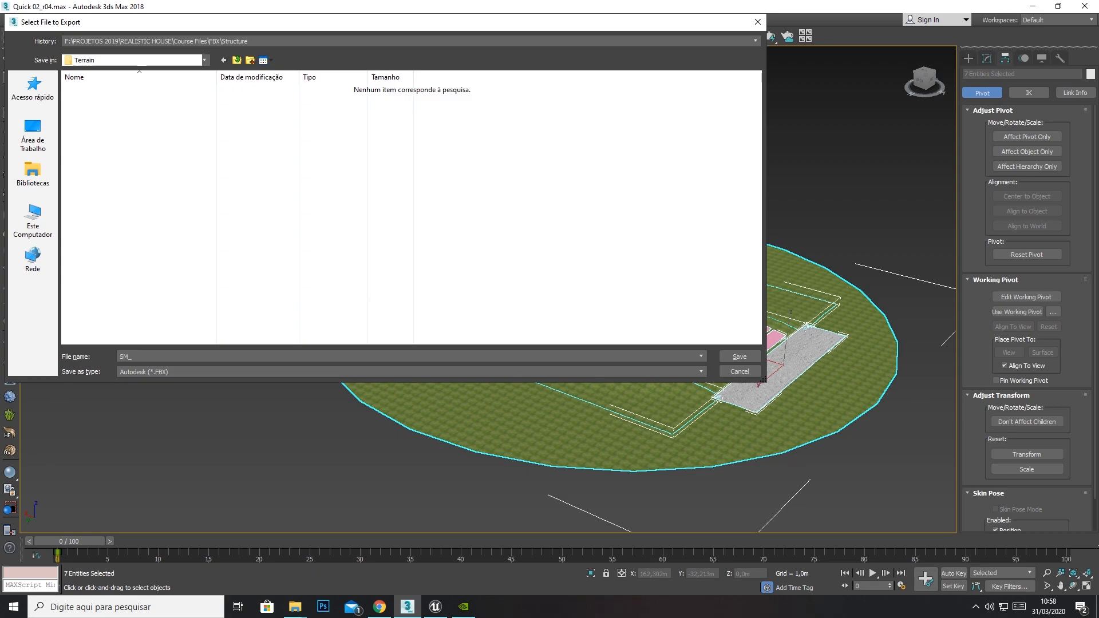
text(M_Terrain)
click(744, 359)
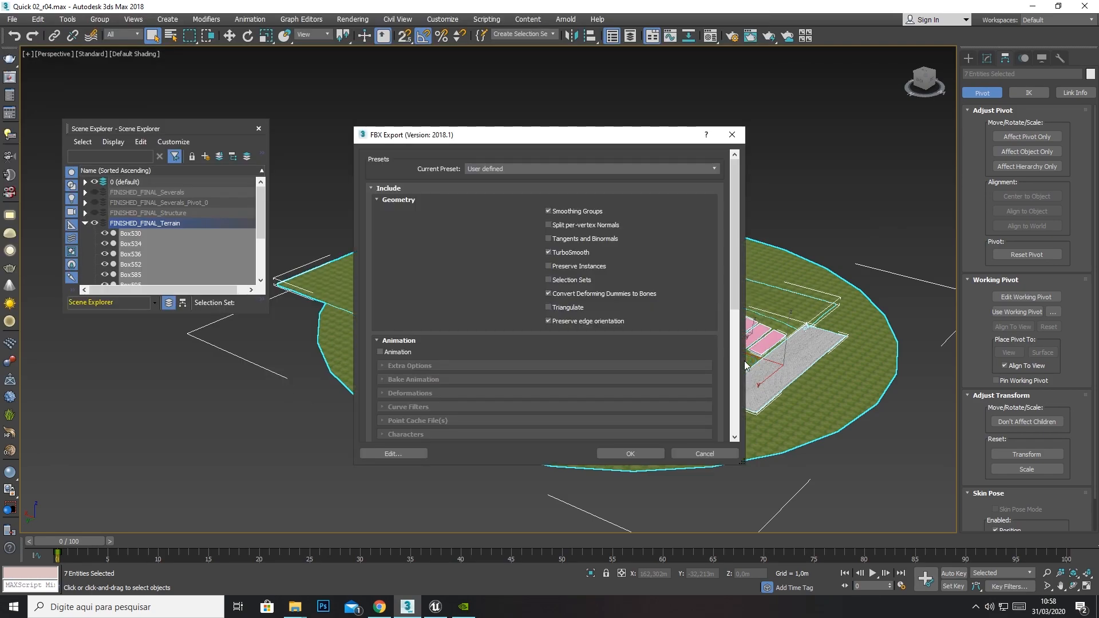
click(640, 453)
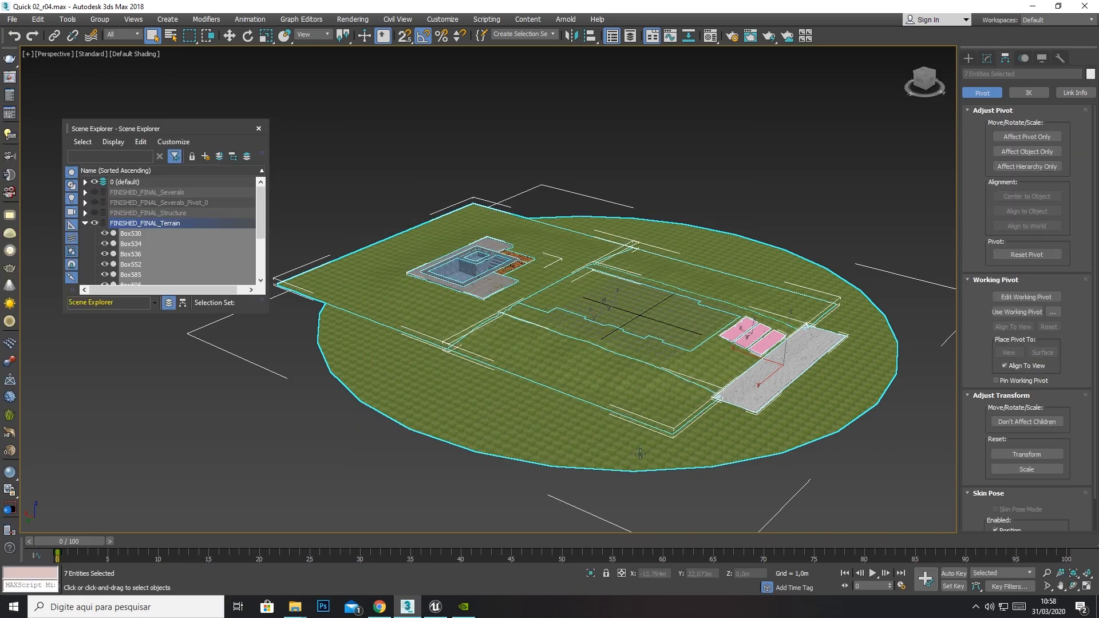
- Show the FINISHED_FINAL_Severals layer in place of FINISHED_FINAL_Terrain and select all of its objects
click(94, 223)
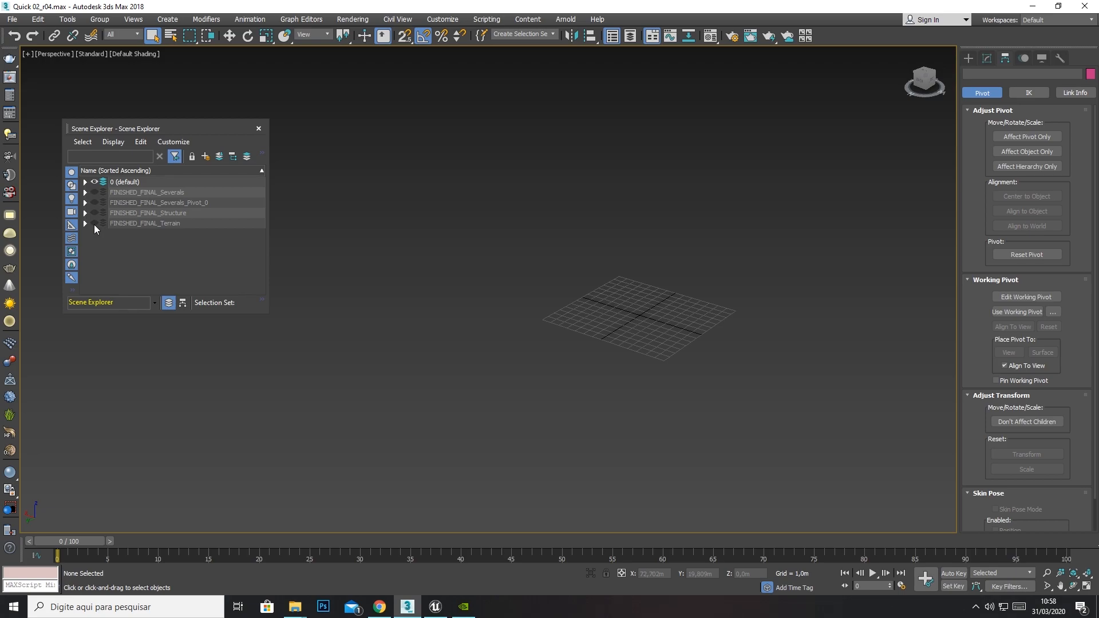
click(94, 193)
scroll(773, 311, up, 5)
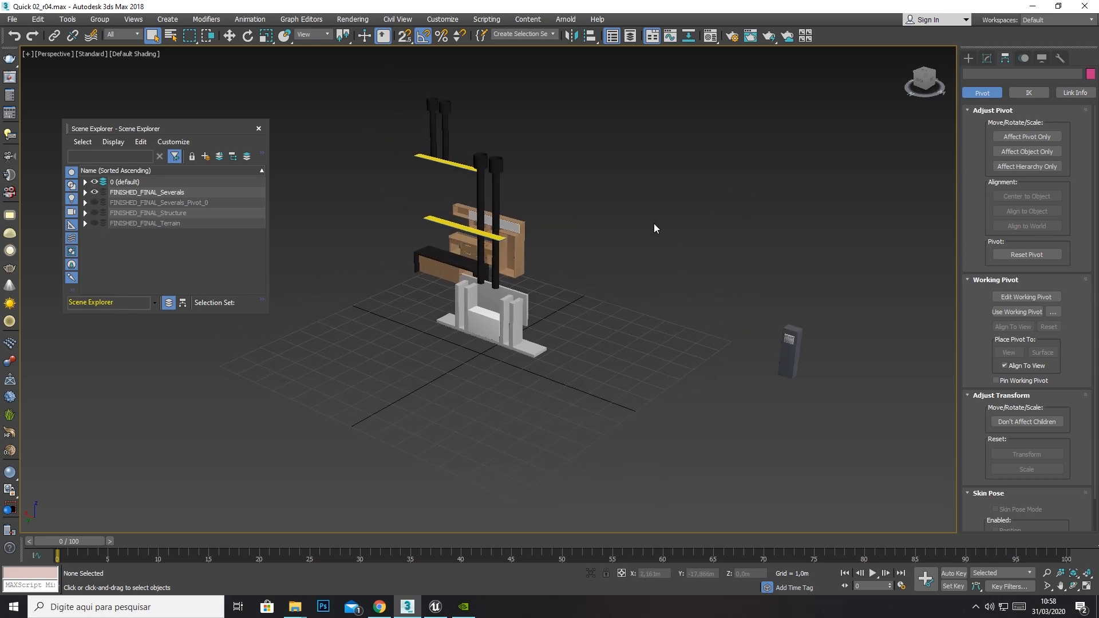
middle_drag(589, 198, 599, 205)
drag(354, 86, 956, 493)
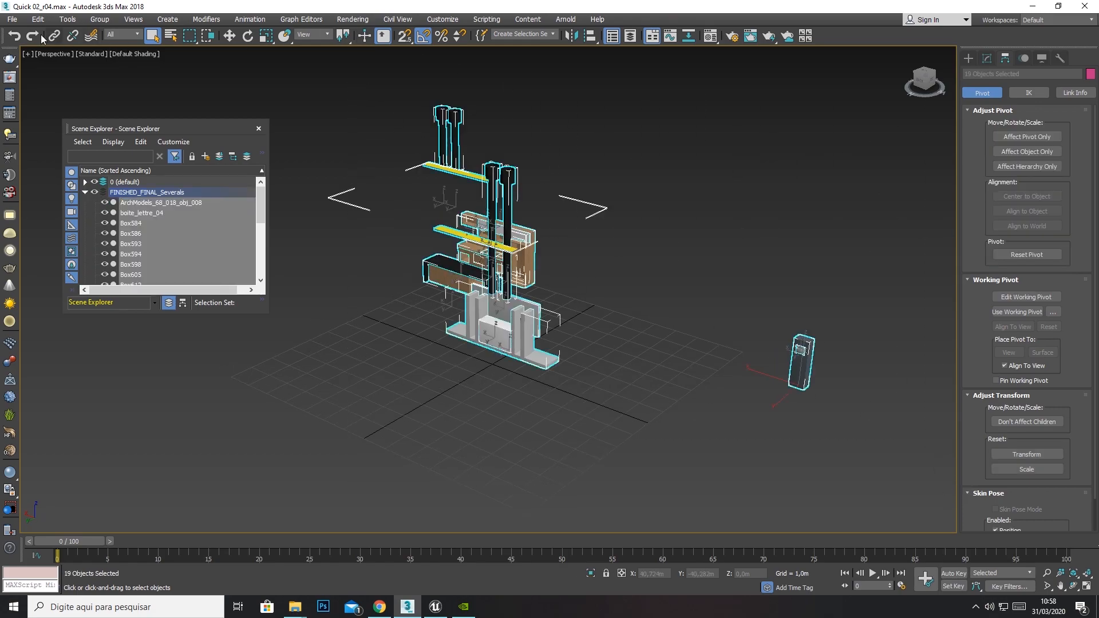
- Start an export of the selected Severals objects, create a subfolder named Several inside the FBX folder and open it as the destination
click(12, 19)
mouse_move(37, 190)
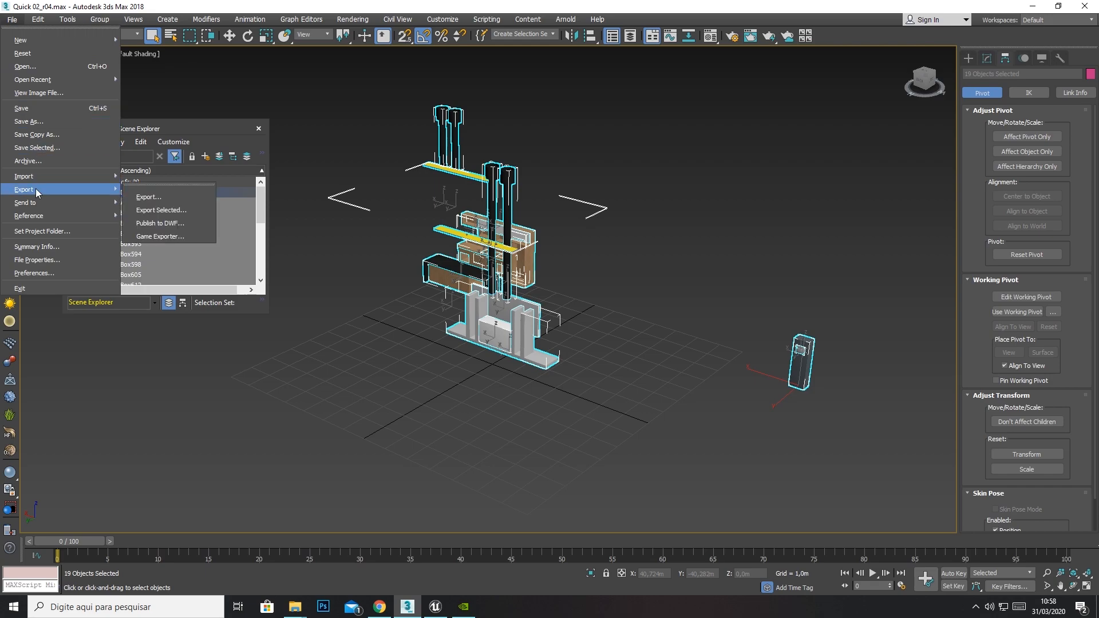
click(147, 204)
click(237, 60)
click(252, 62)
text(Sever)
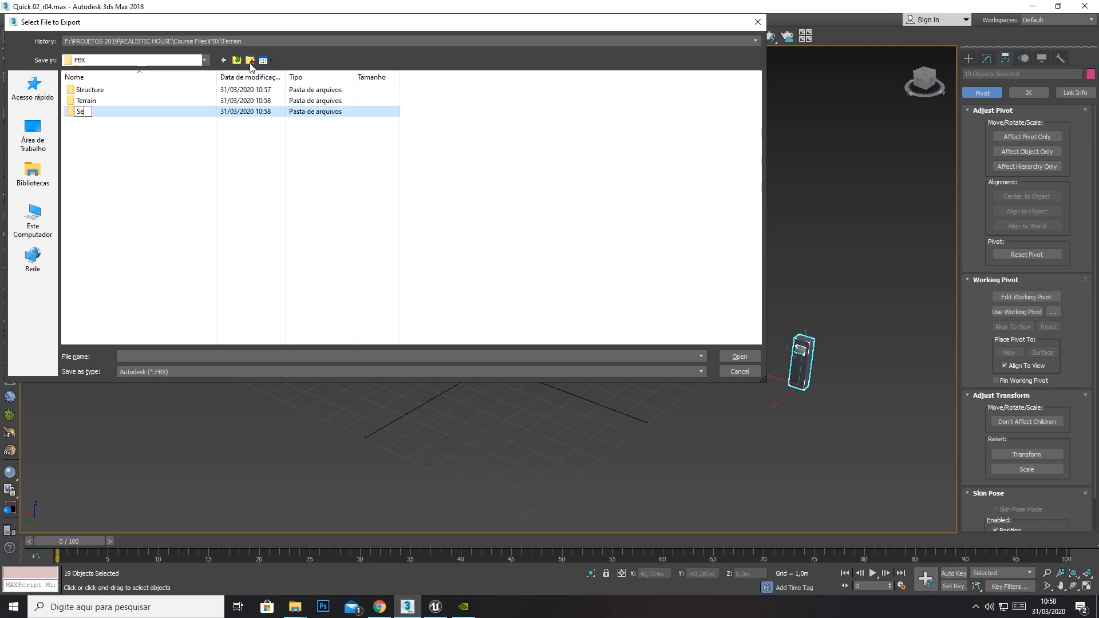
text(al)
key(Return)
double_click(95, 111)
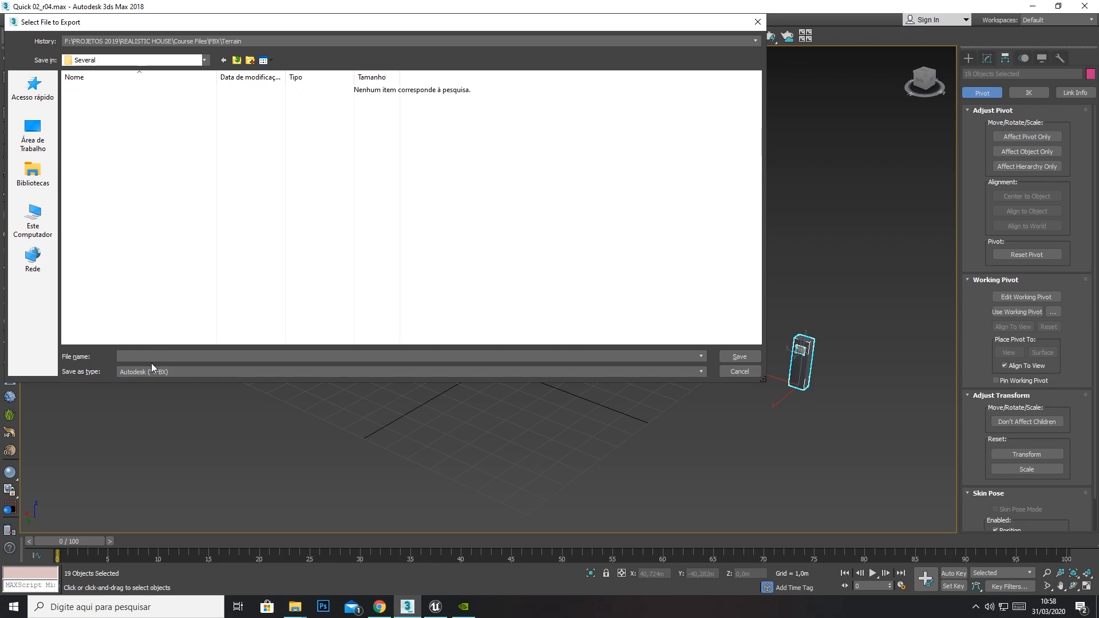
- Save the export as SM_Severals in Autodesk FBX format and accept the current FBX export options
click(154, 355)
text(SM_Severals)
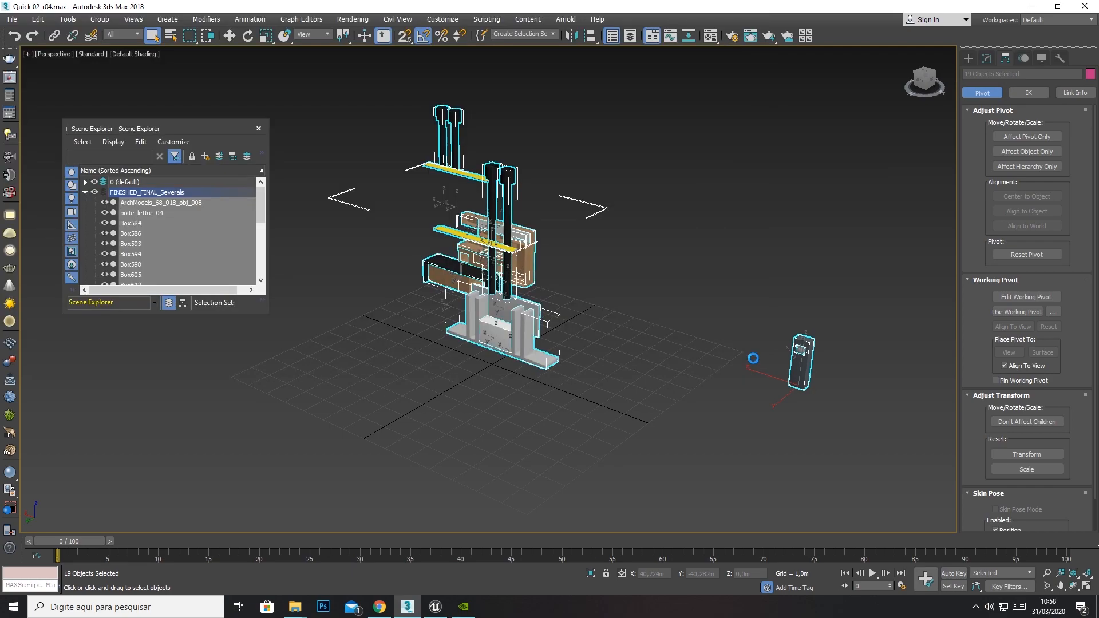
click(753, 358)
click(645, 452)
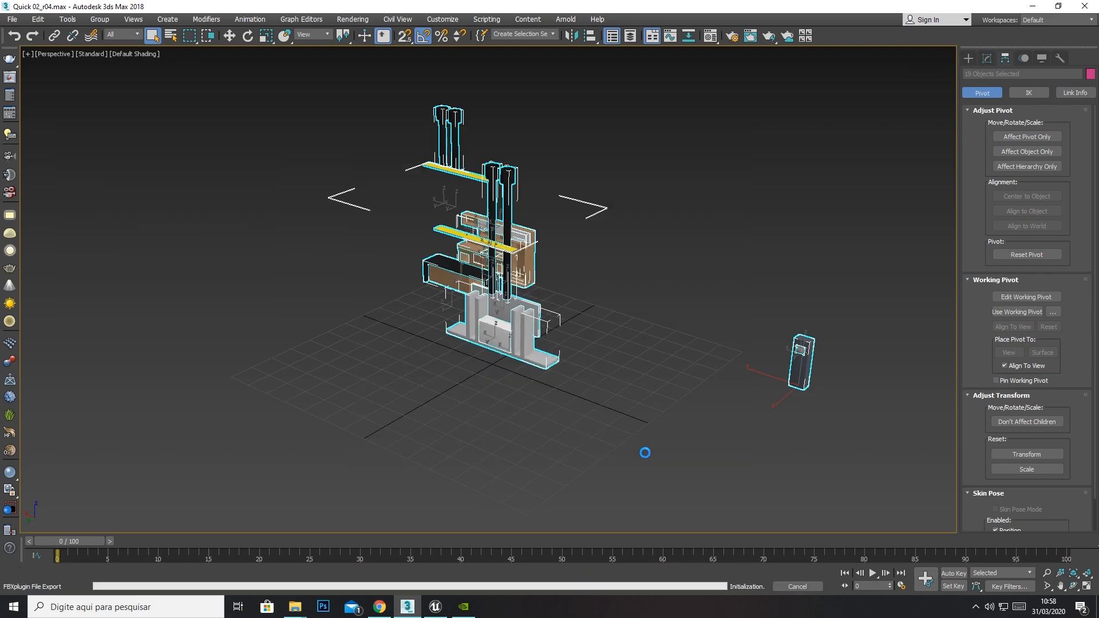
click(68, 19)
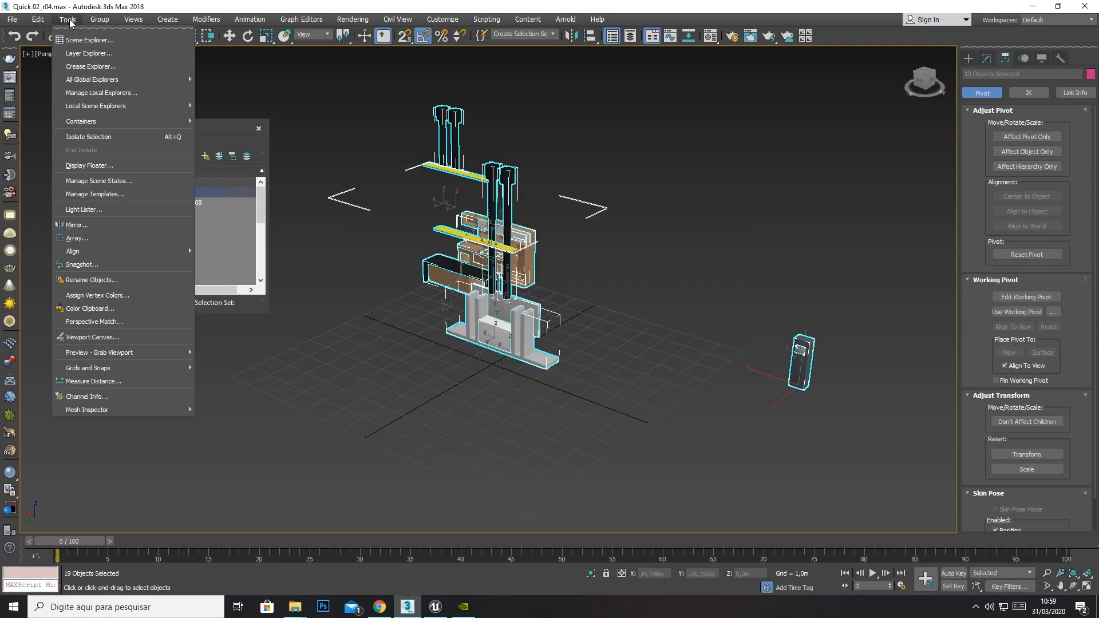
click(76, 51)
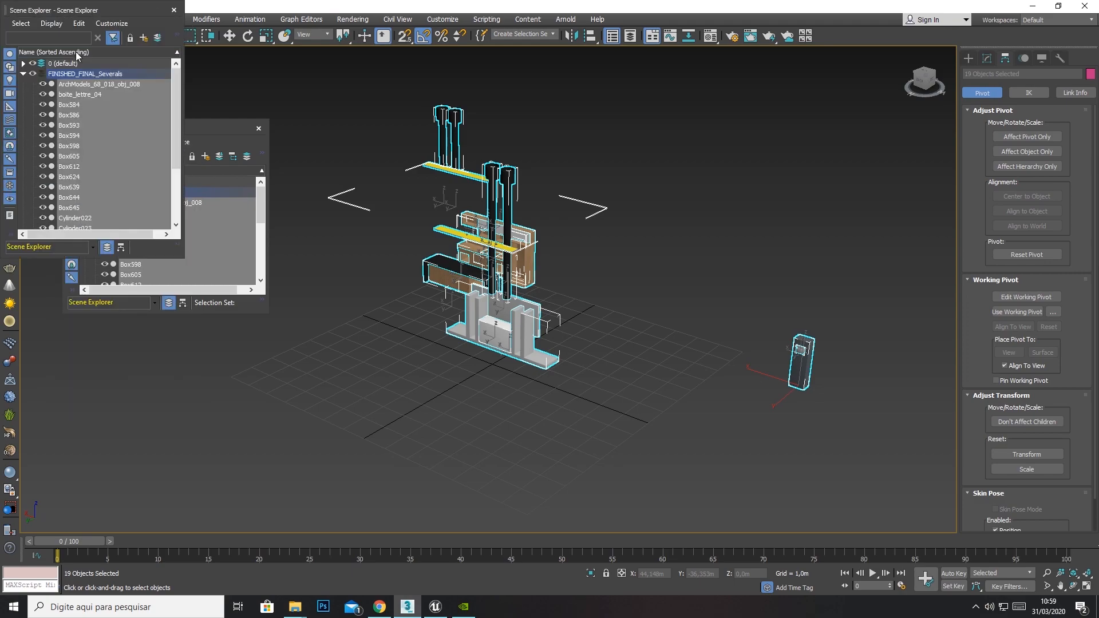
click(174, 10)
- Collapse and hide the FINISHED_FINAL_Severals layer, and show the FINISHED_FINAL_Severals_Pivot_0 layer
click(86, 193)
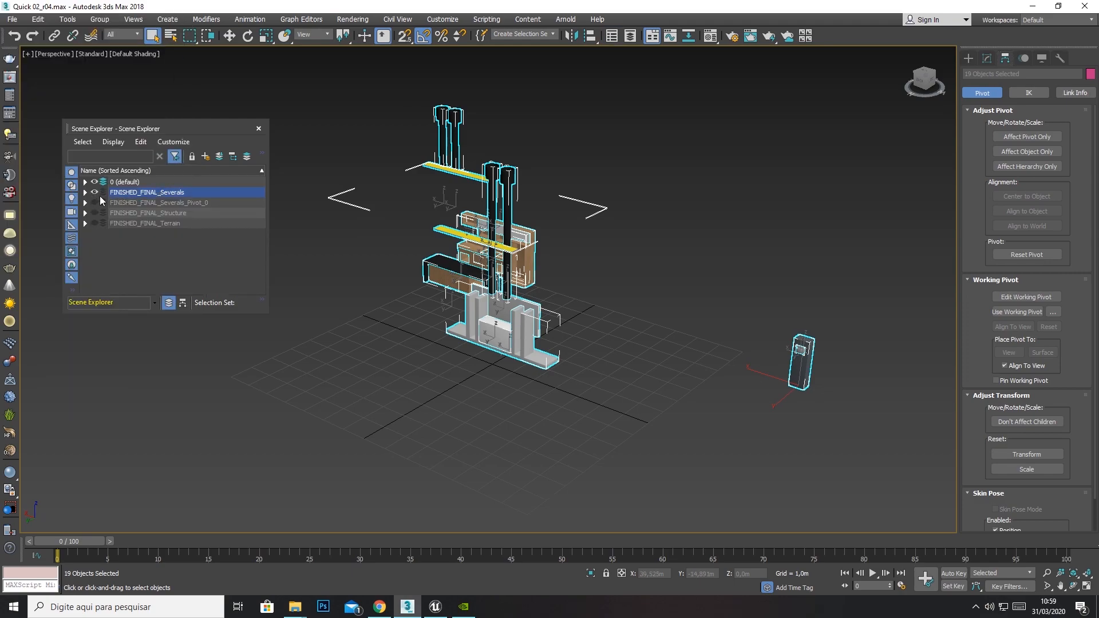
click(96, 193)
click(95, 203)
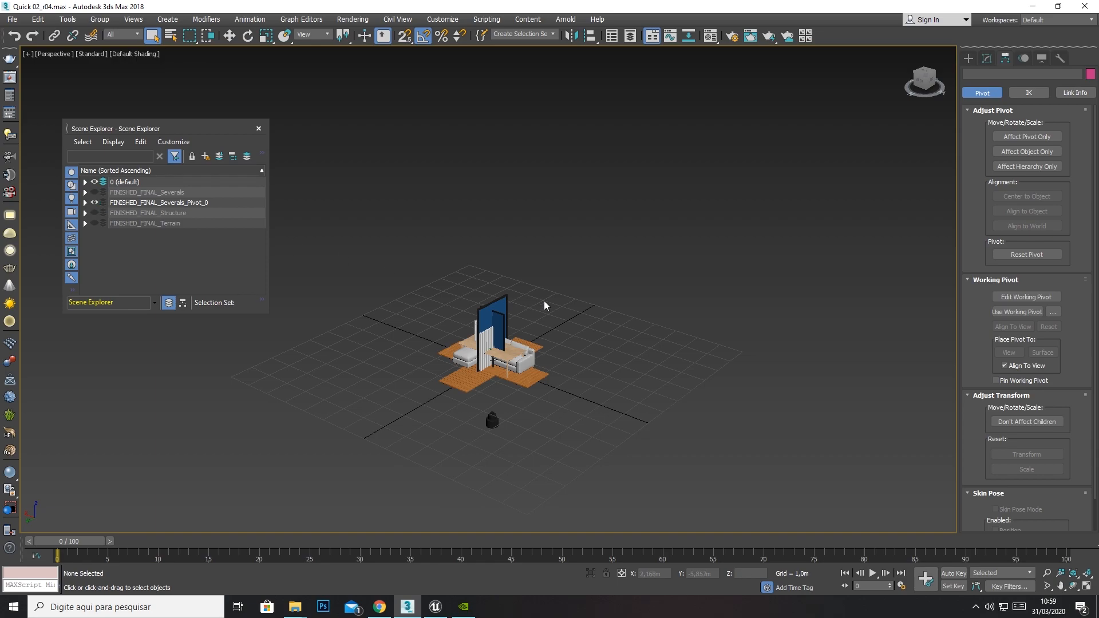
- Inspect the furniture pieces of the FINISHED_FINAL_Severals_Pivot_0 layer up close and select all of its objects
scroll(486, 386, up, 6)
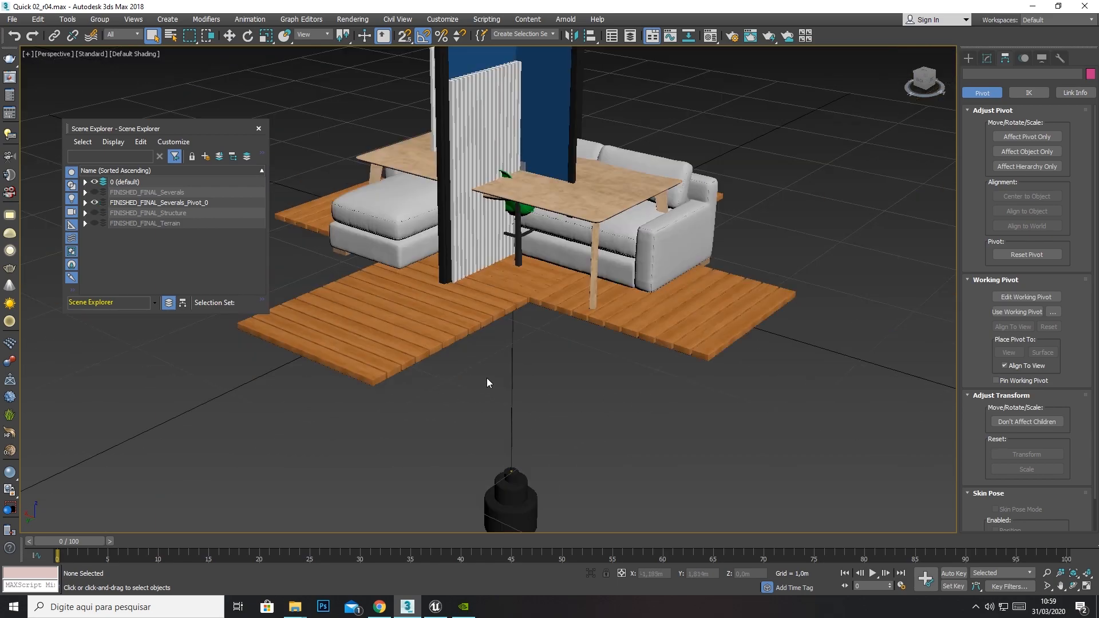
scroll(456, 252, down, 2)
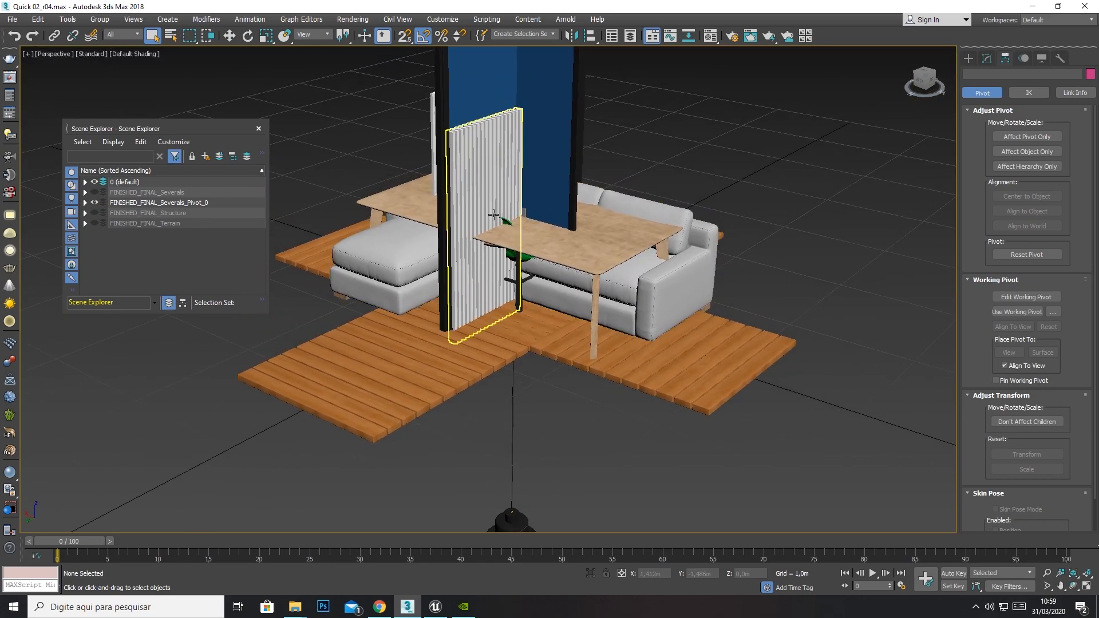
click(455, 252)
scroll(455, 253, down, 3)
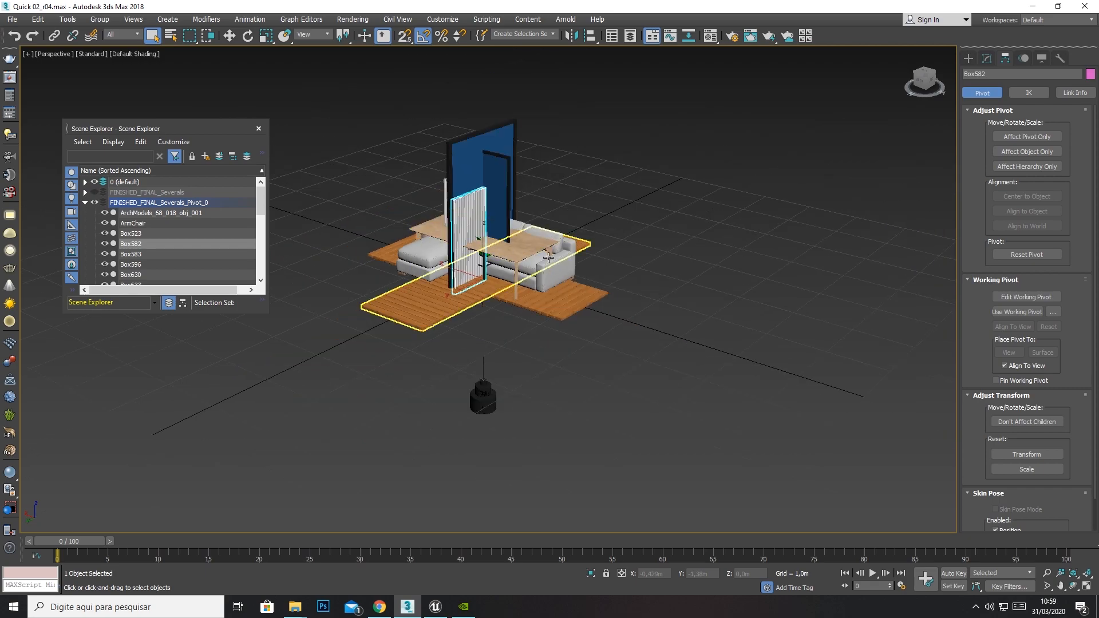
click(612, 204)
scroll(620, 226, down, 2)
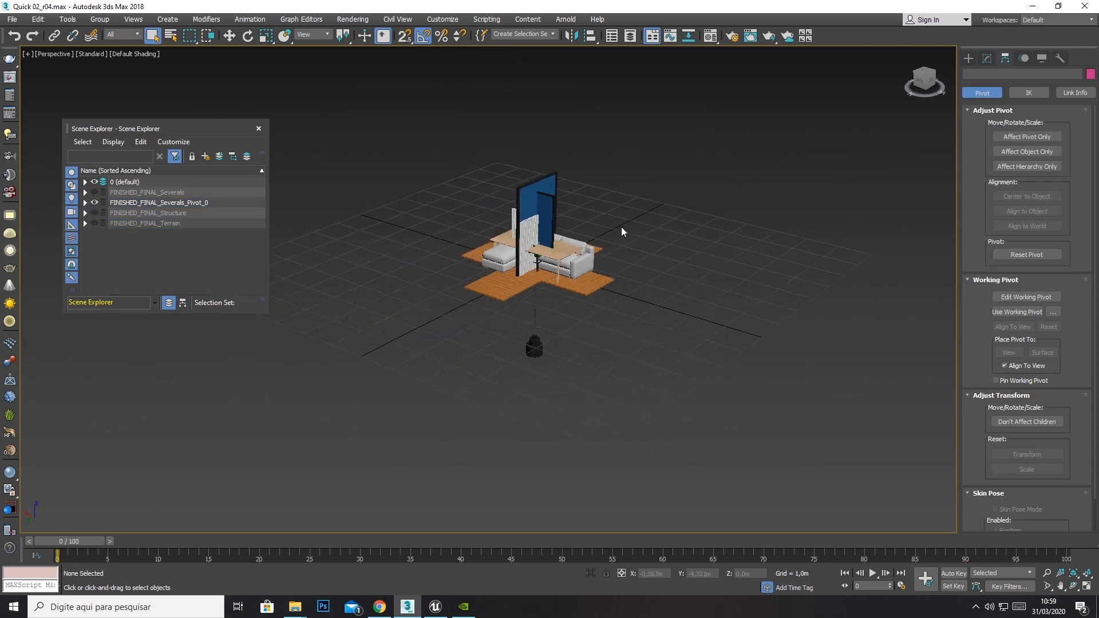
drag(712, 121, 385, 471)
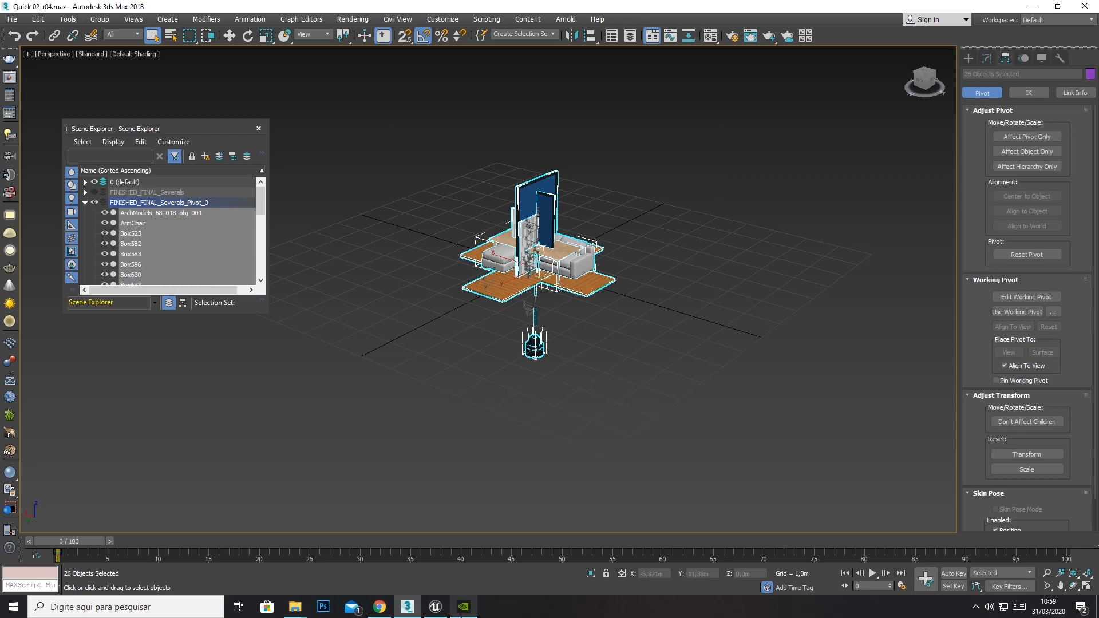
- Start an export of the selected furniture objects, create a Furniture subfolder inside the FBX folder and open it as the destination
mouse_move(463, 607)
click(11, 19)
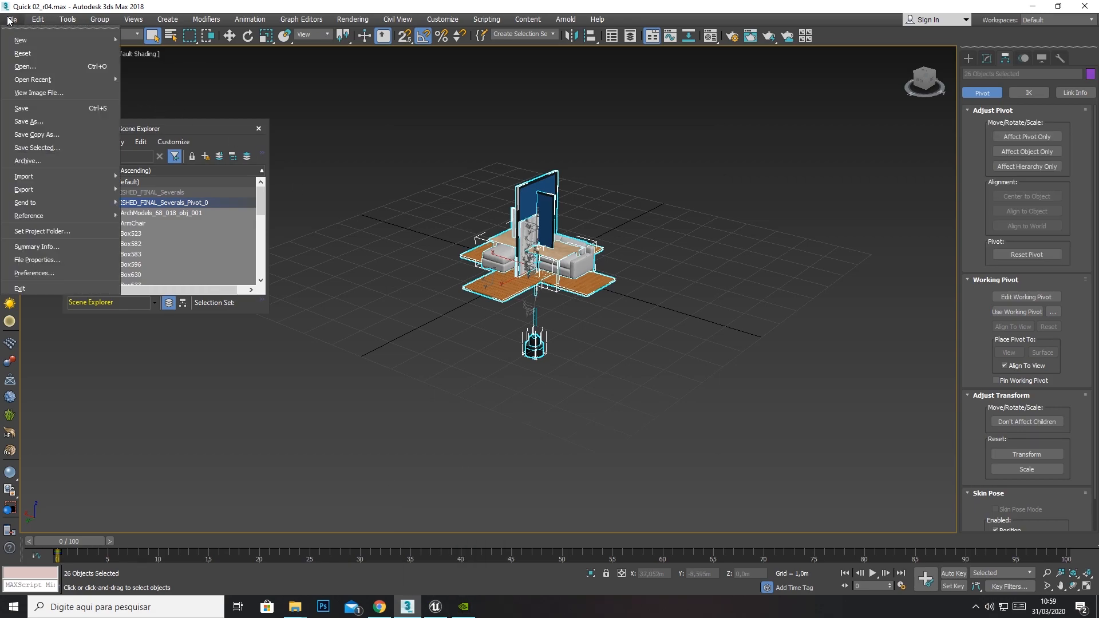
mouse_move(44, 190)
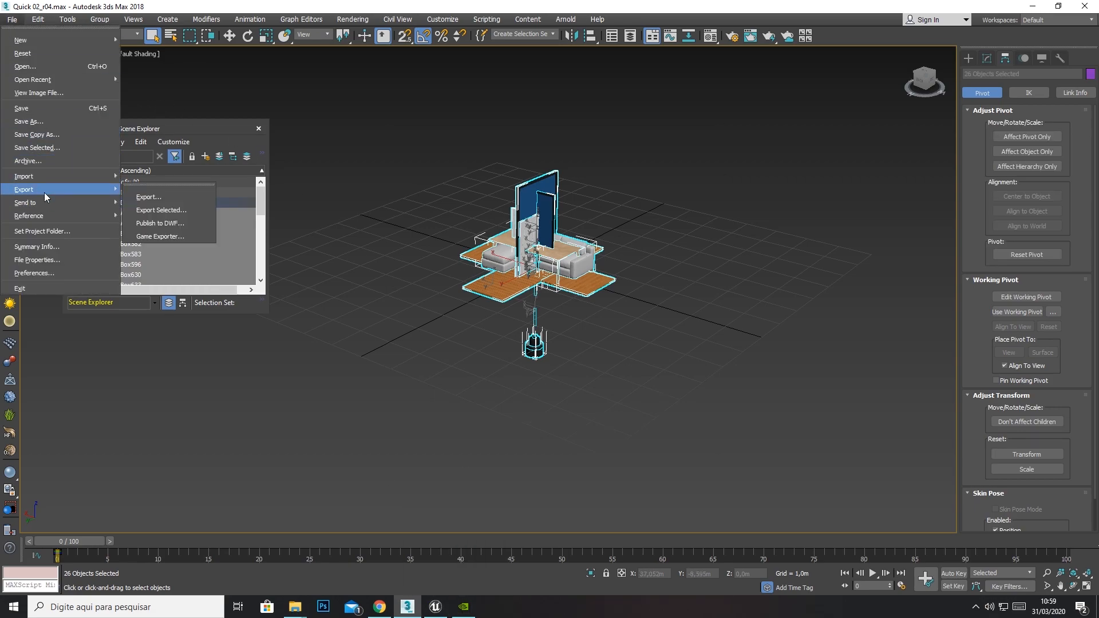
click(169, 210)
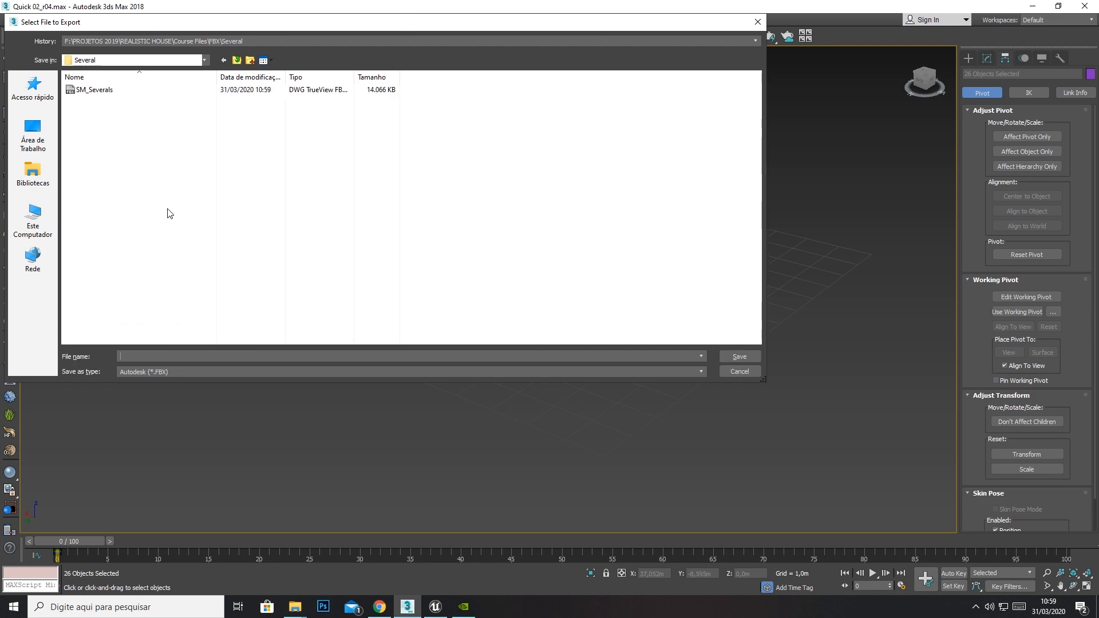
click(237, 60)
click(251, 62)
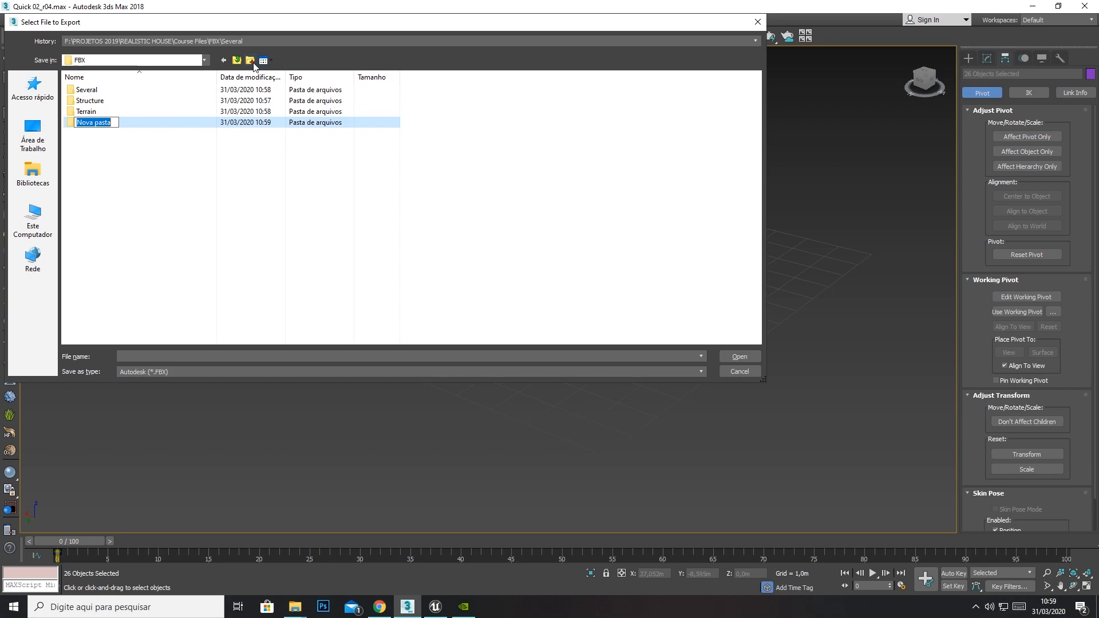
text(Furniture)
key(Return)
double_click(139, 122)
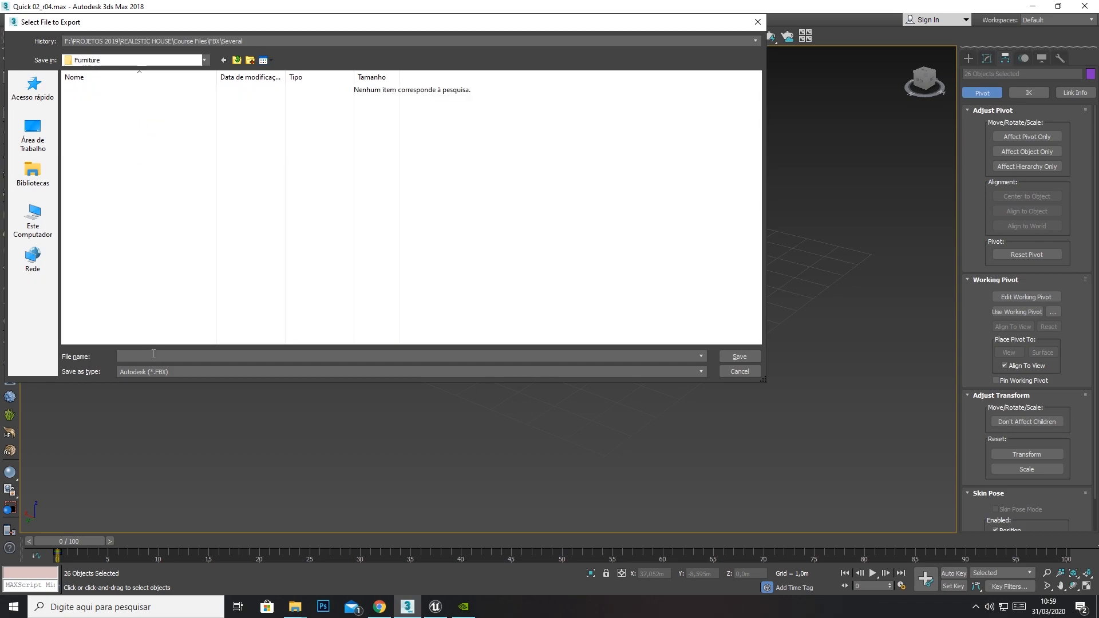
- Save the furniture export as SM_Furniture in Autodesk FBX format and accept the current FBX export options
text(SM_Furniture)
click(730, 353)
click(631, 453)
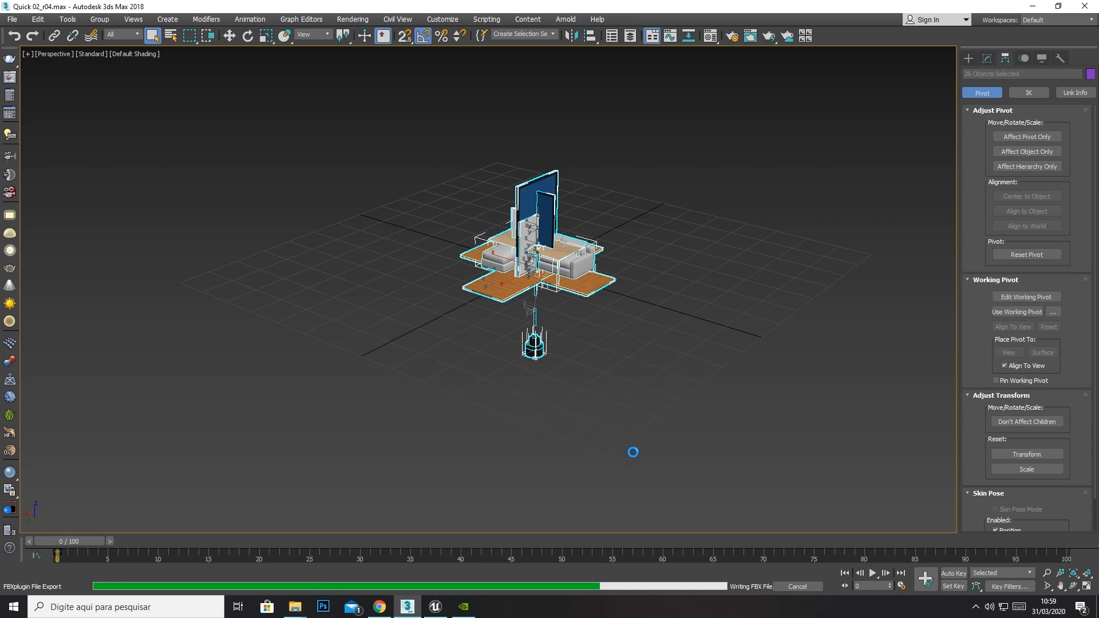
click(732, 481)
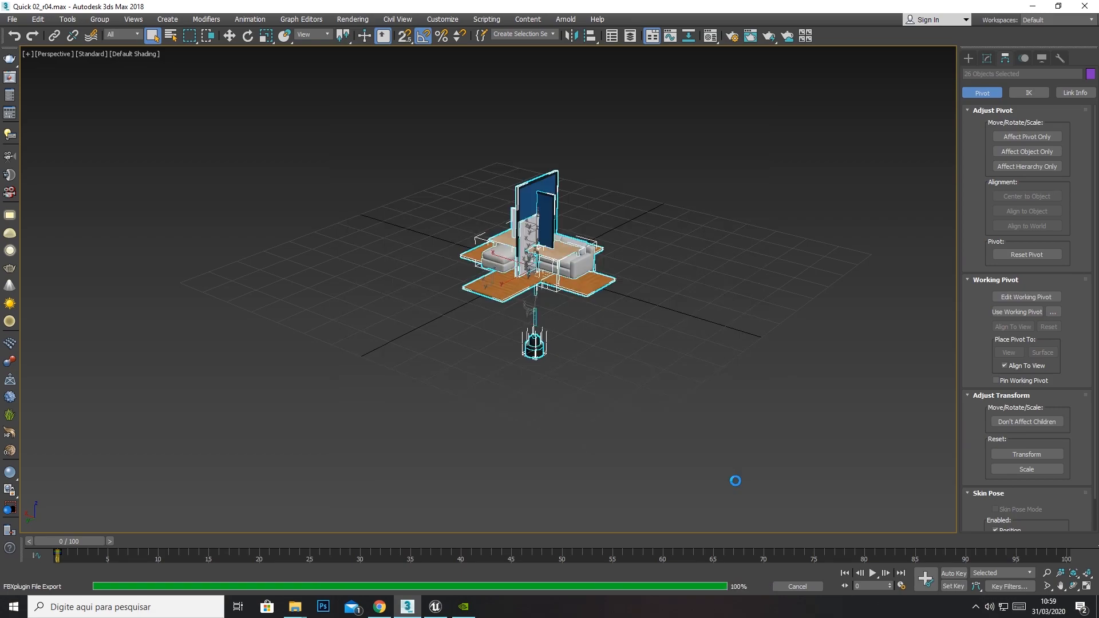